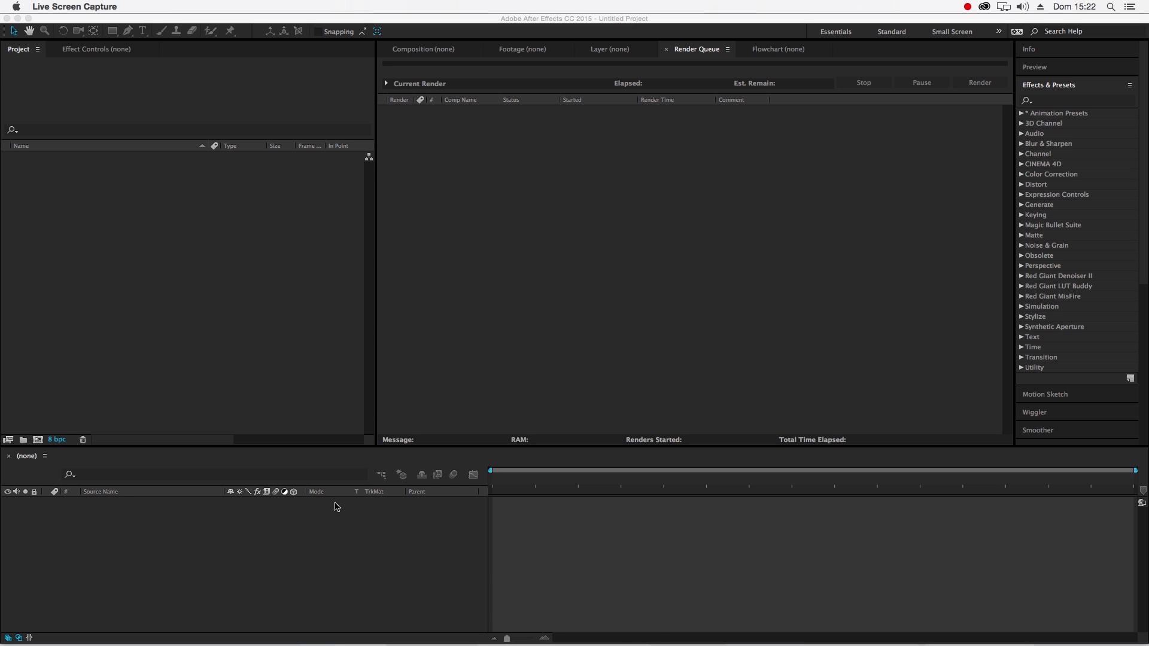
Bring Peixe.ai from the character-linking exercise folder in Finder into the After Effects project
mouse_move(593, 644)
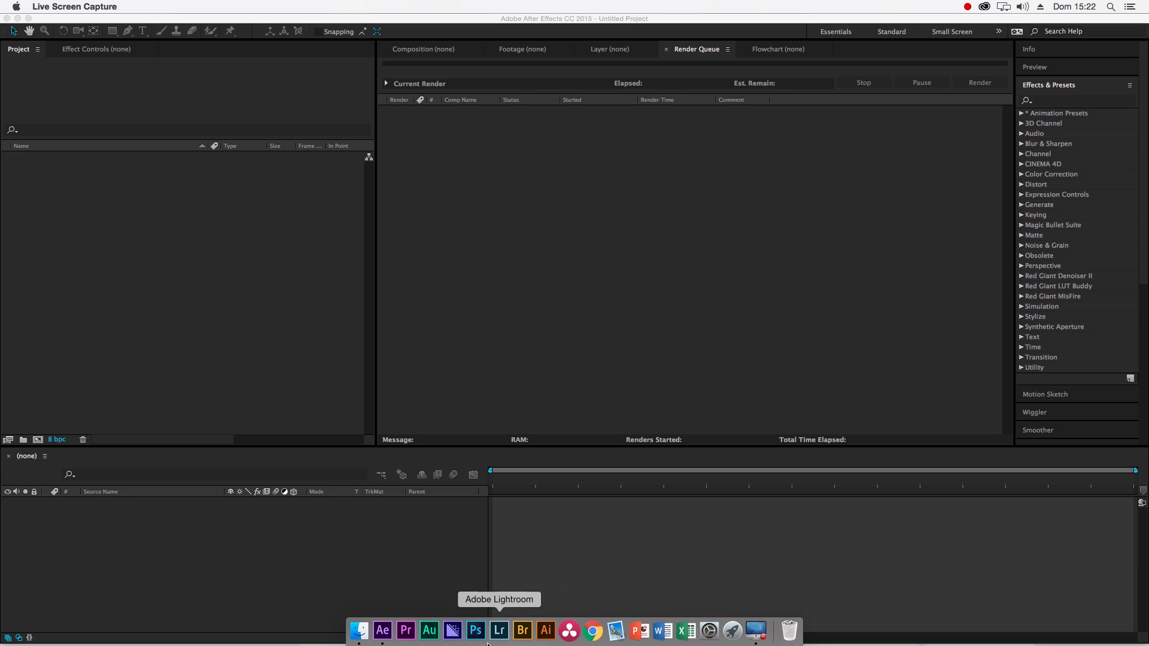
left_click(359, 630)
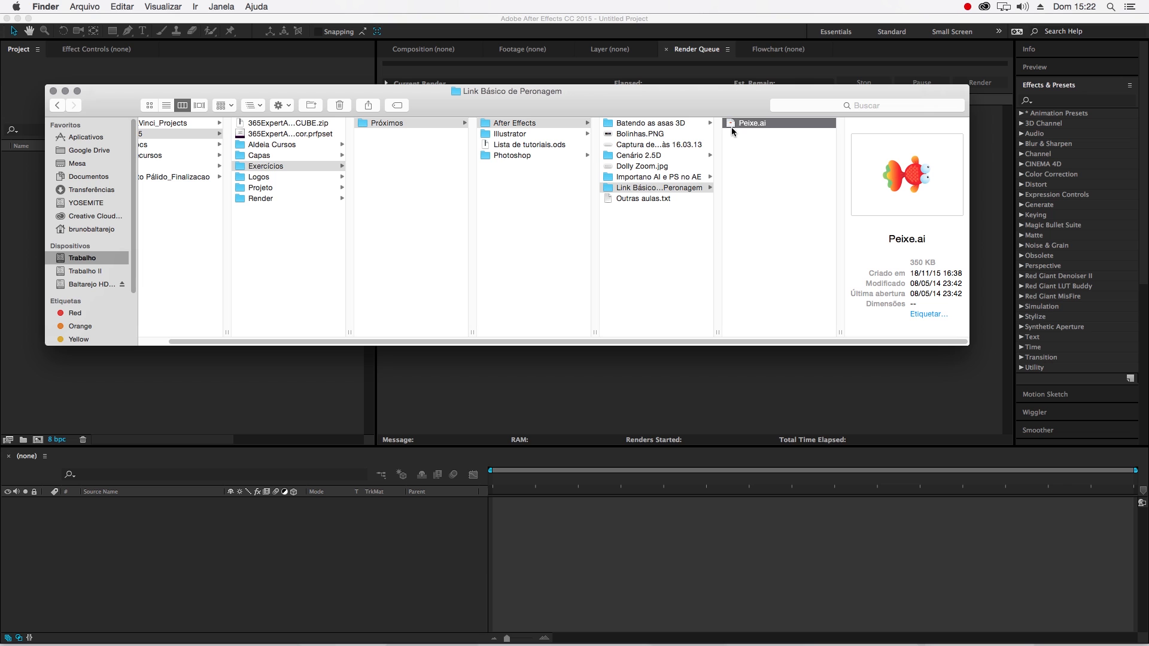
left_click_drag(731, 125, 292, 559)
left_click_drag(728, 123, 236, 412)
left_click_drag(102, 74, 572, 253)
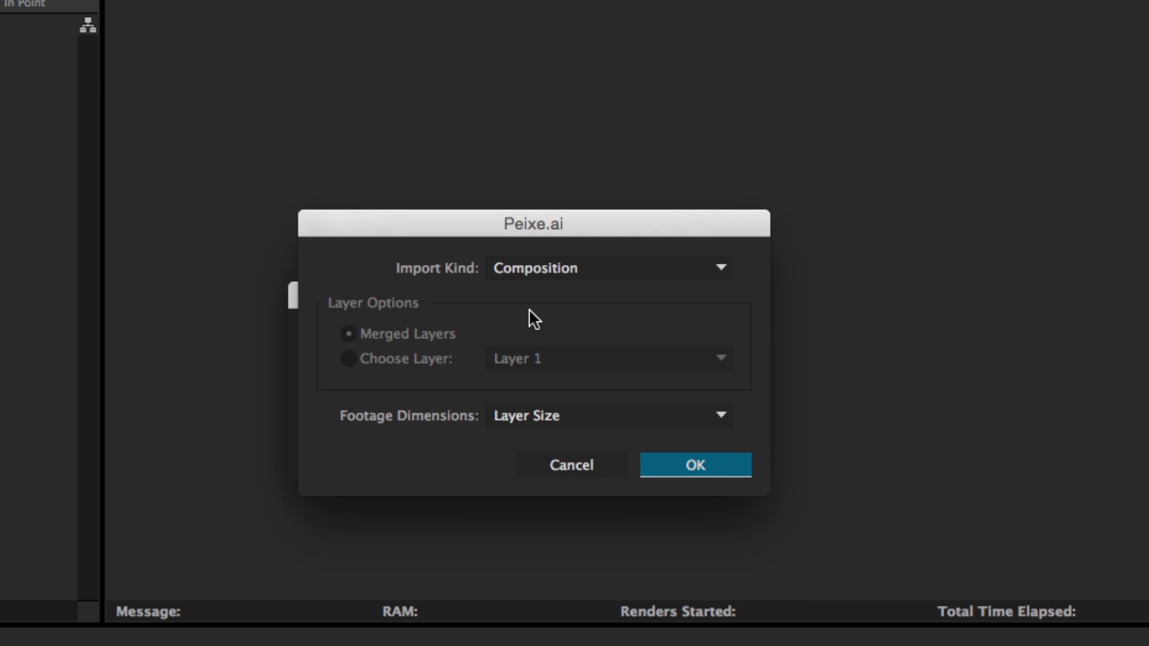
Import Peixe.ai as a Composition with Layer Size footage dimensions and open the resulting Peixe composition
left_click(562, 271)
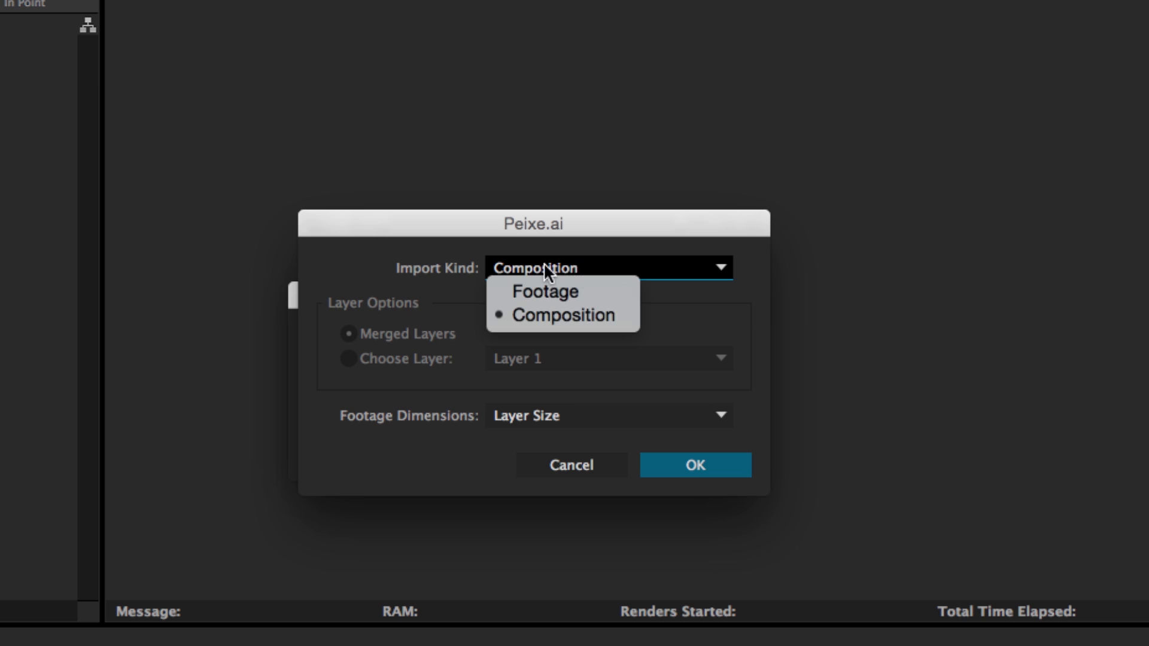
left_click(540, 314)
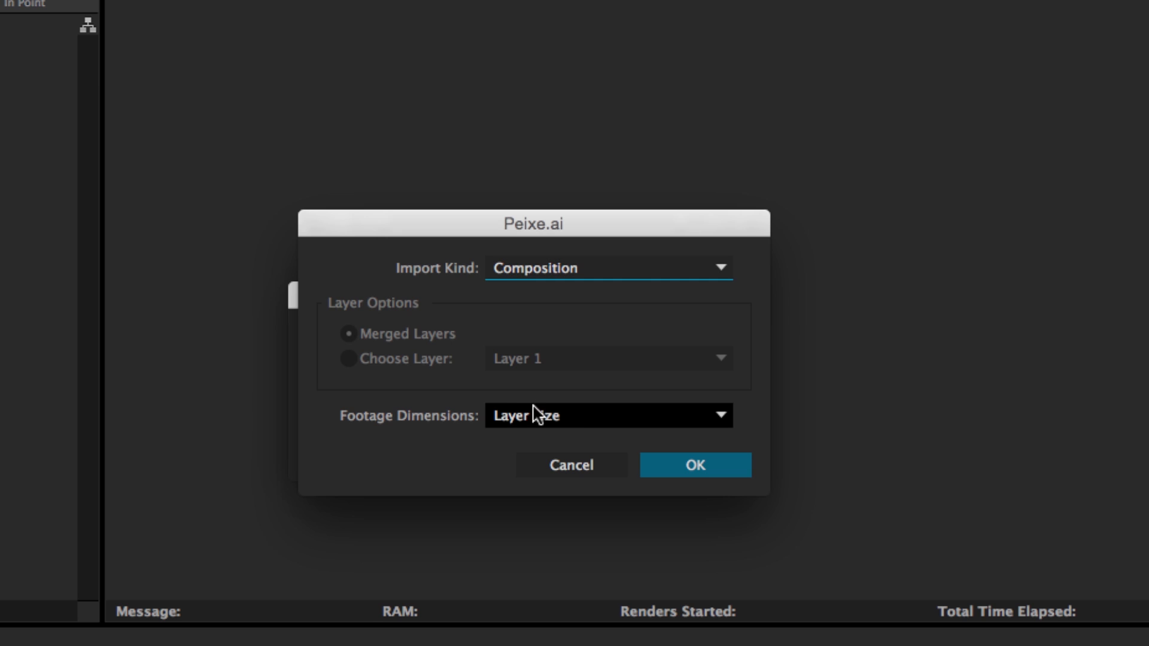
left_click(534, 269)
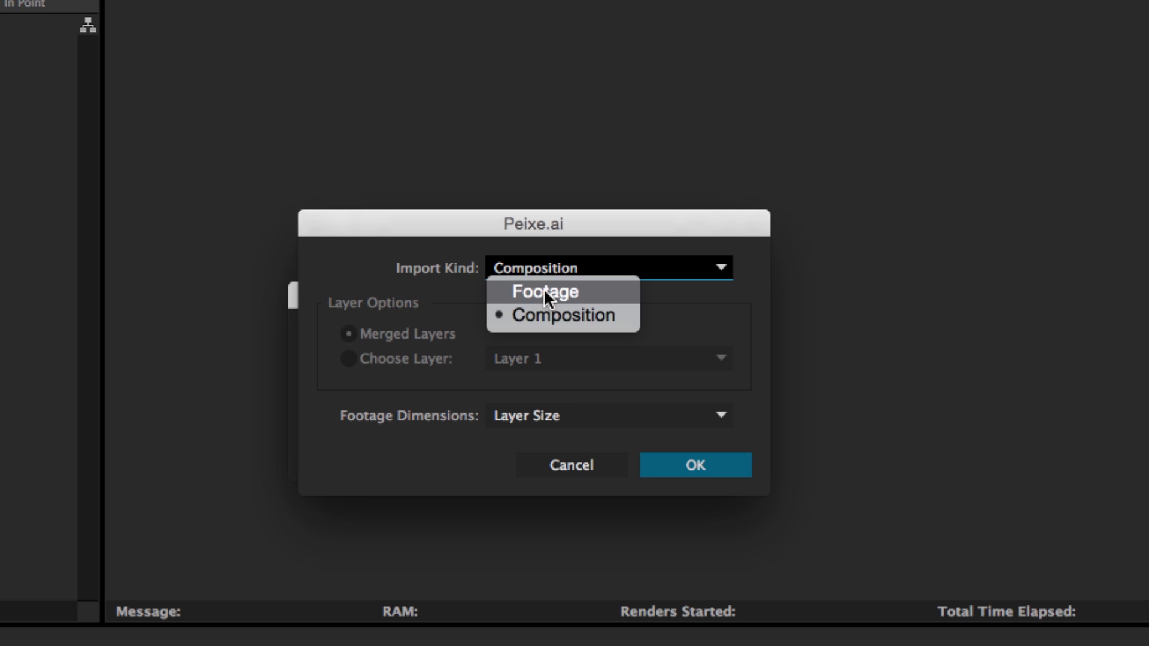
left_click(551, 313)
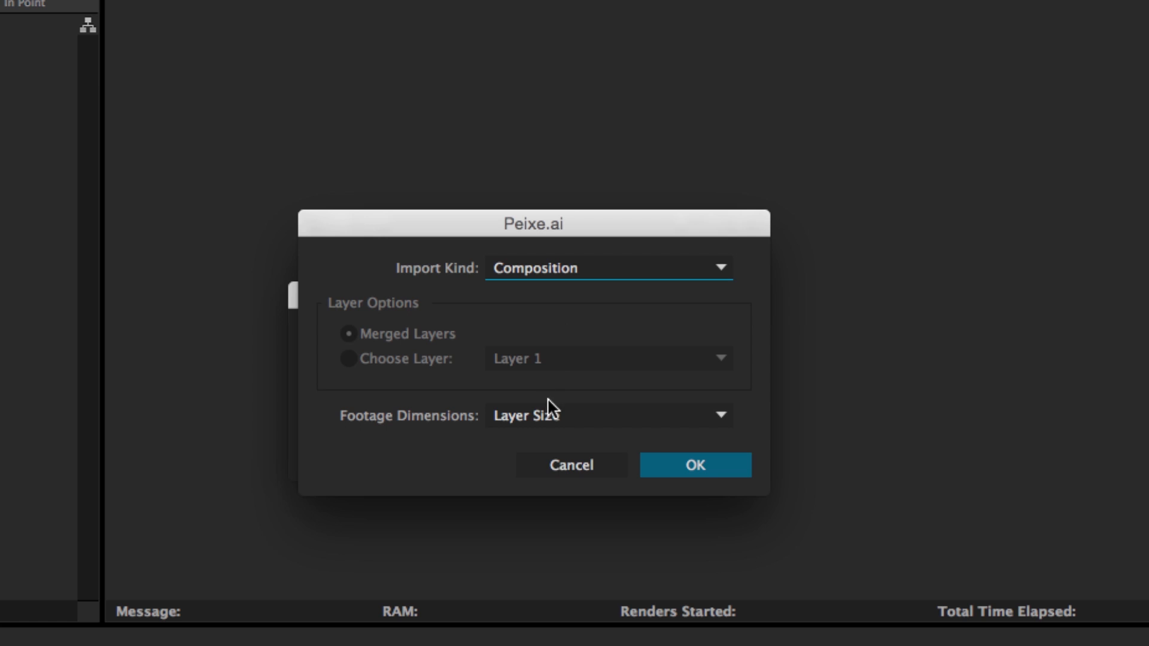
left_click(545, 413)
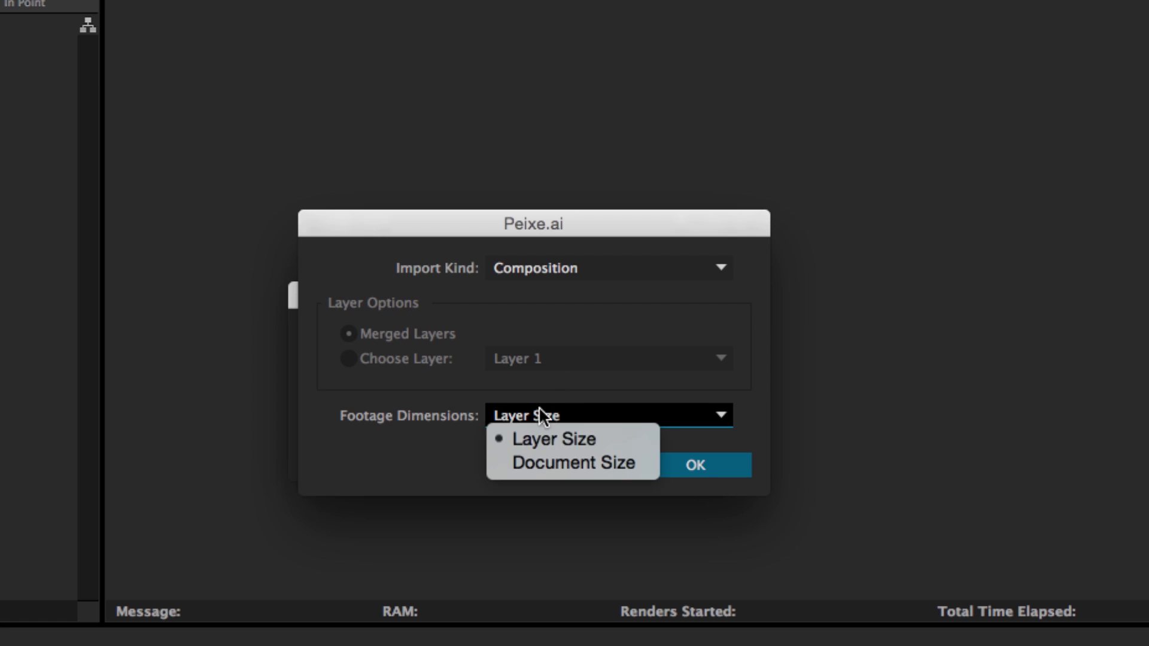
left_click(552, 440)
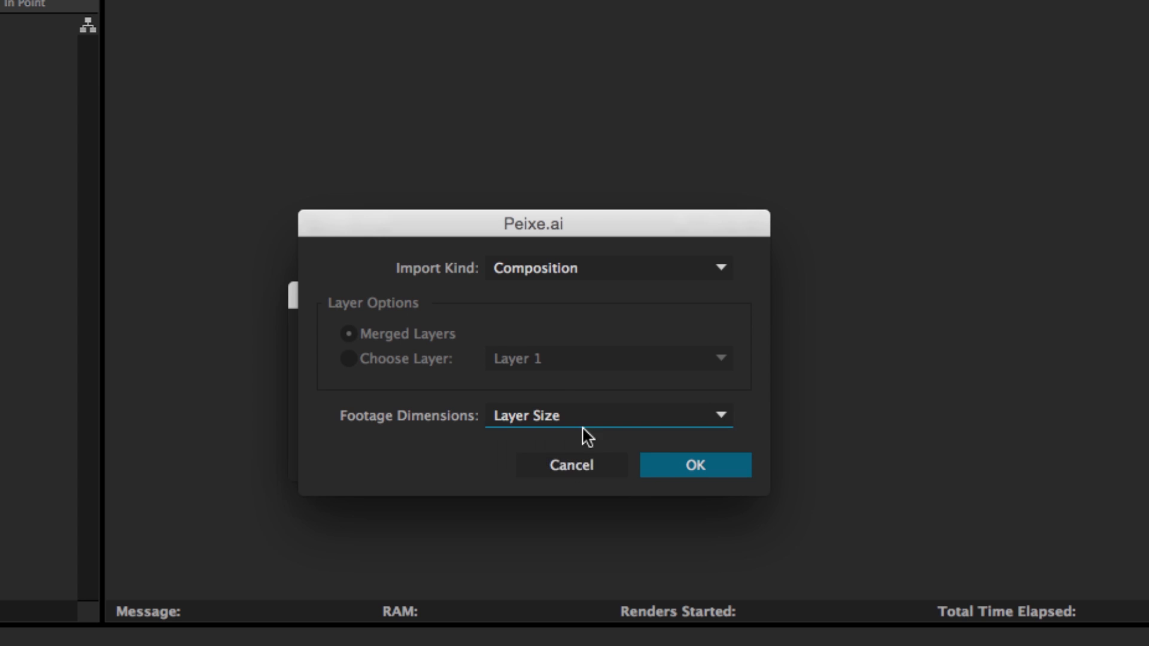
left_click(673, 467)
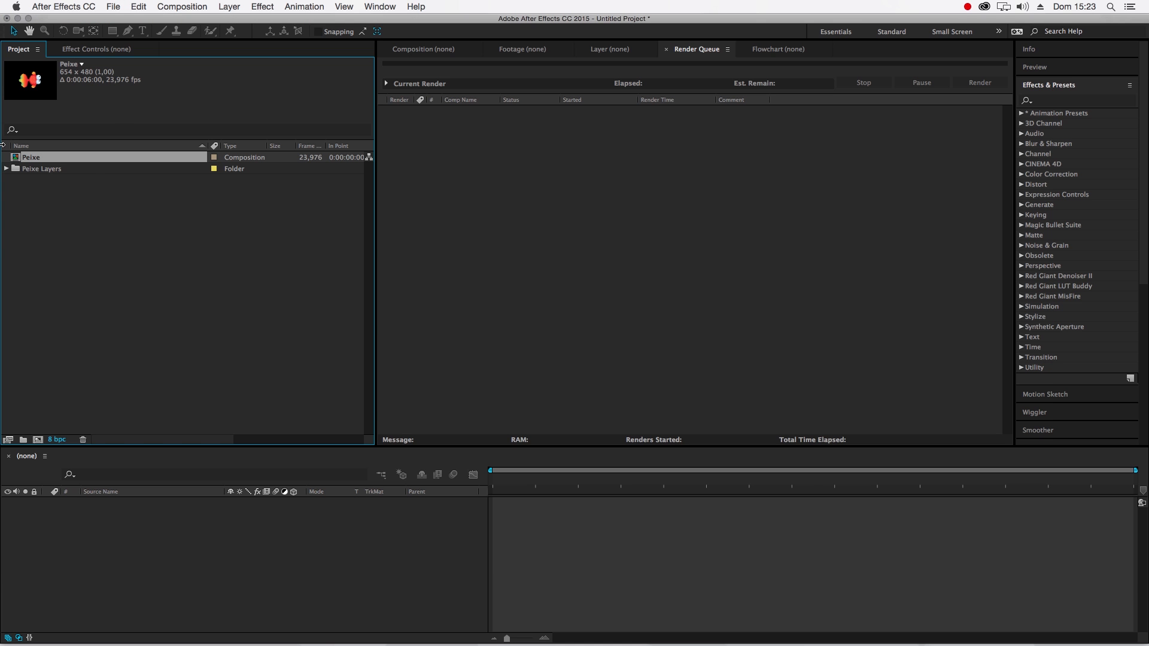
double_click(24, 157)
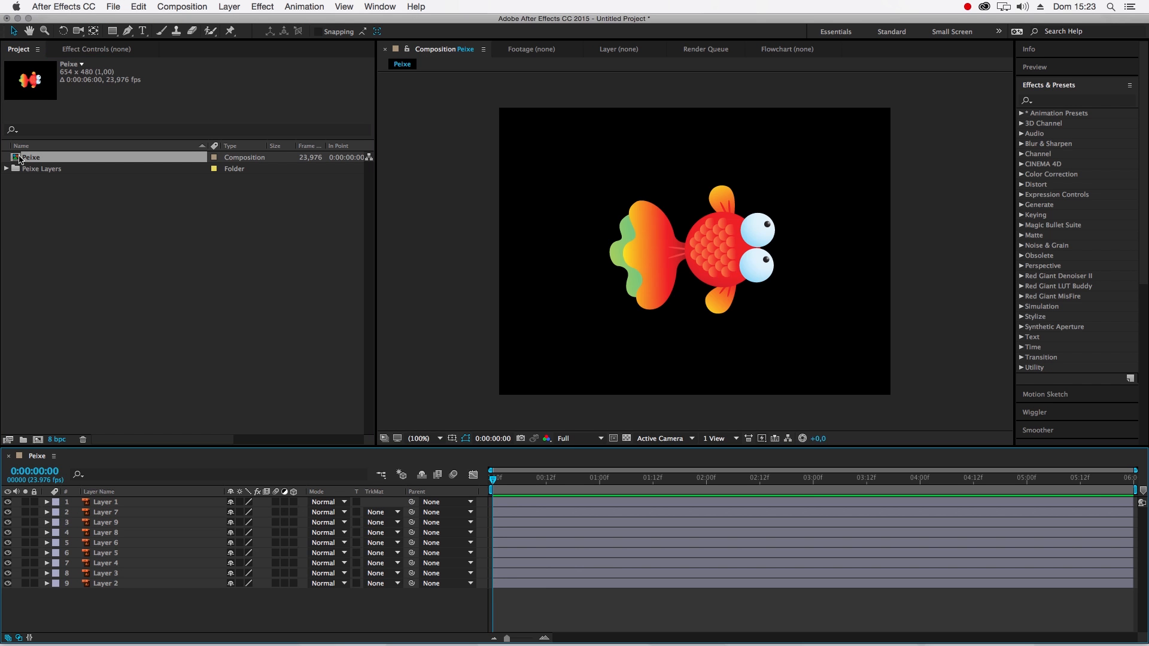
Select the fish's tail, body, fins and eye one by one to examine the separate layers
left_click(665, 245)
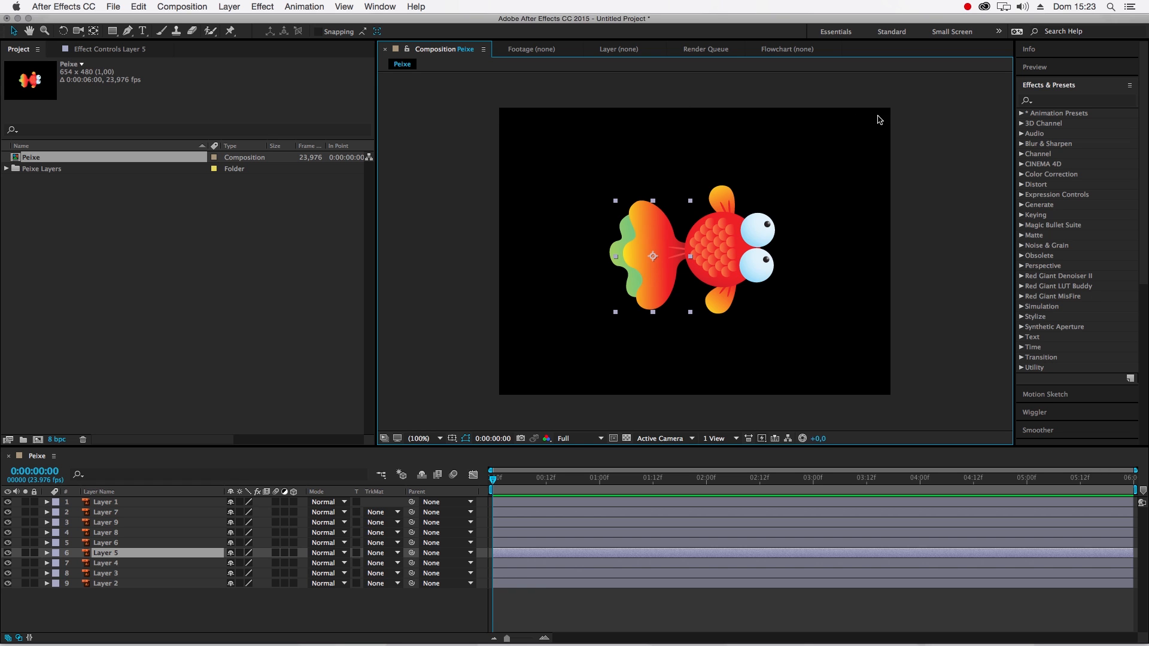
left_click(723, 255)
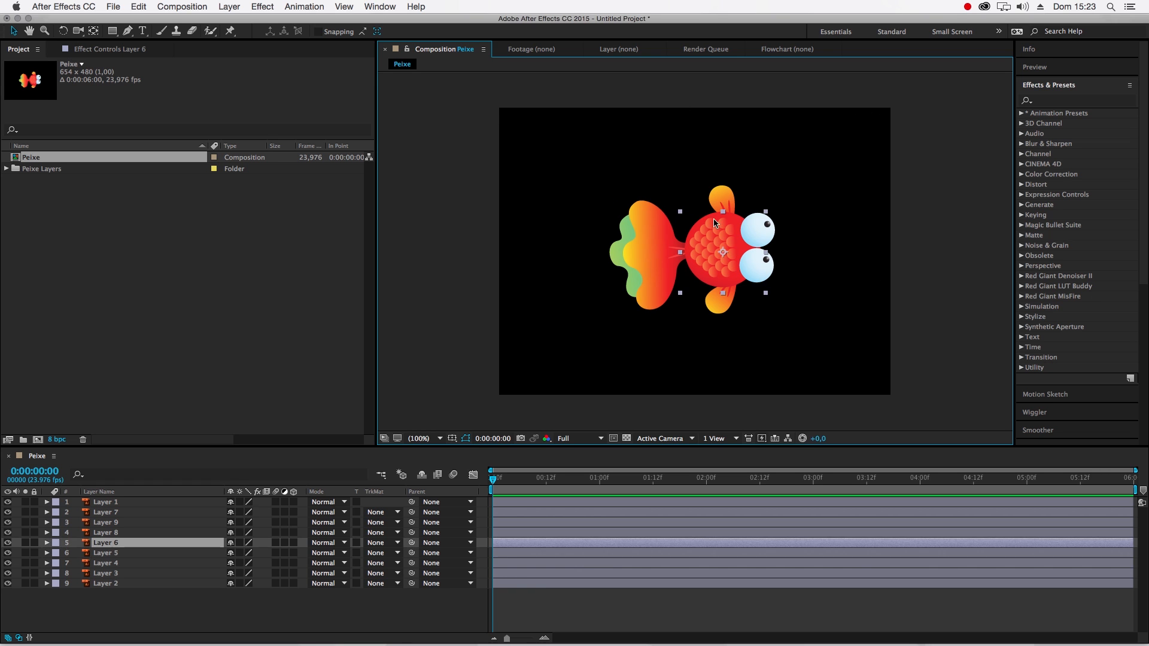
left_click(721, 205)
left_click(768, 274)
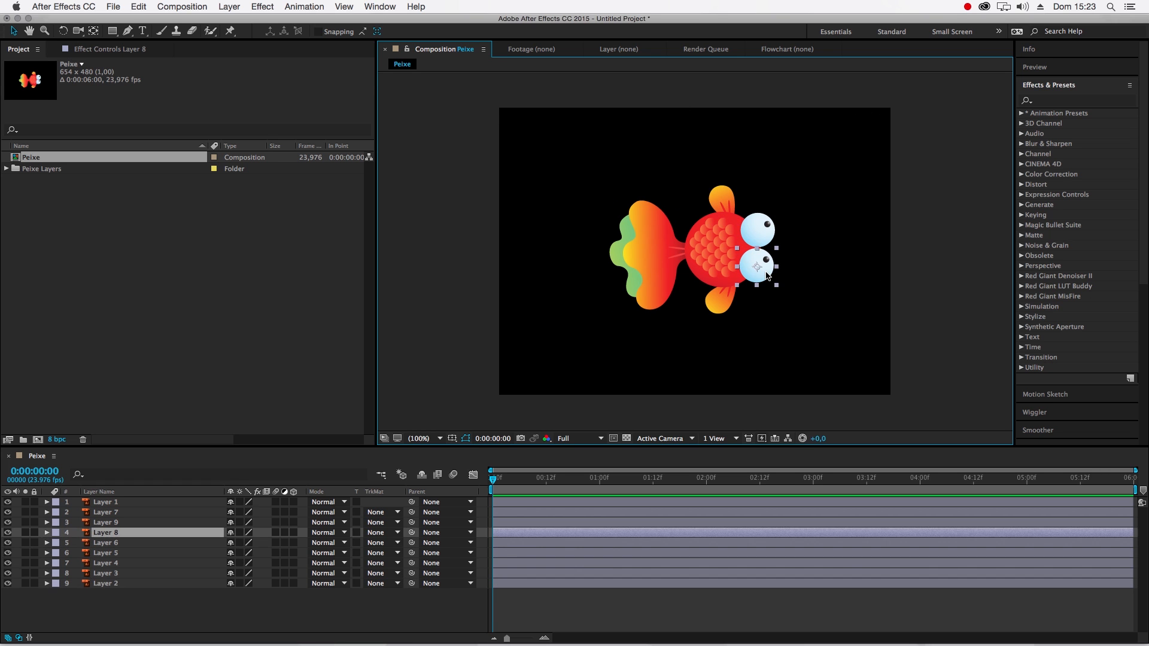
left_click(718, 303)
left_click(660, 298)
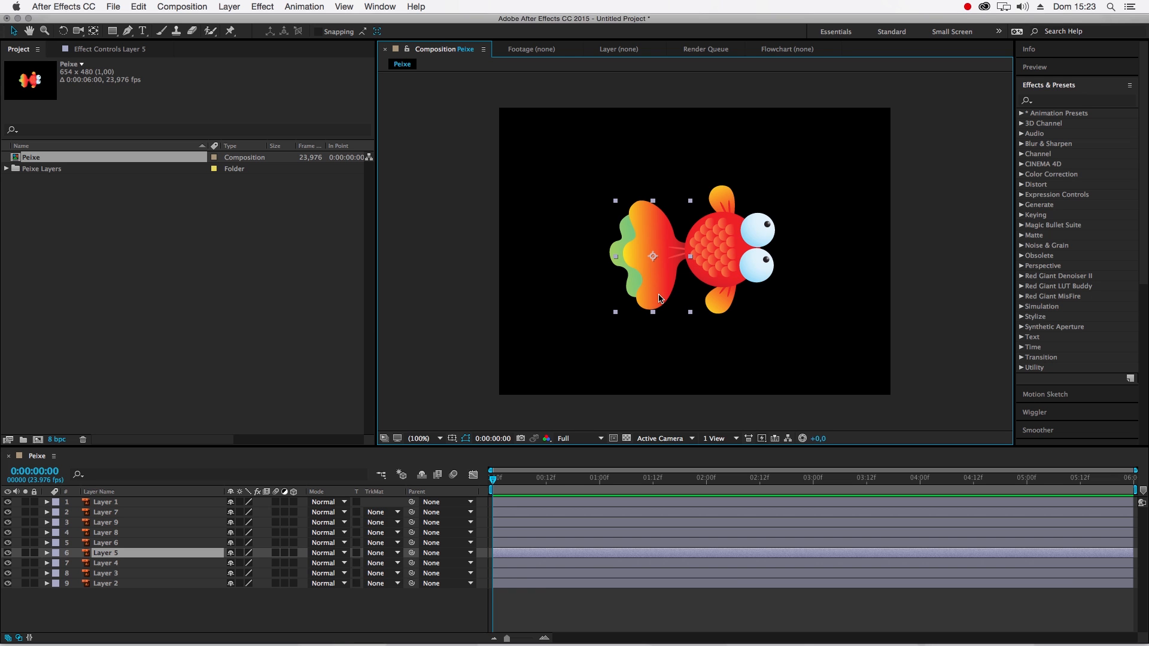
left_click(716, 256)
Select all the fish's layers and move them together toward the upper left of the composition frame
left_click_drag(580, 140, 896, 377)
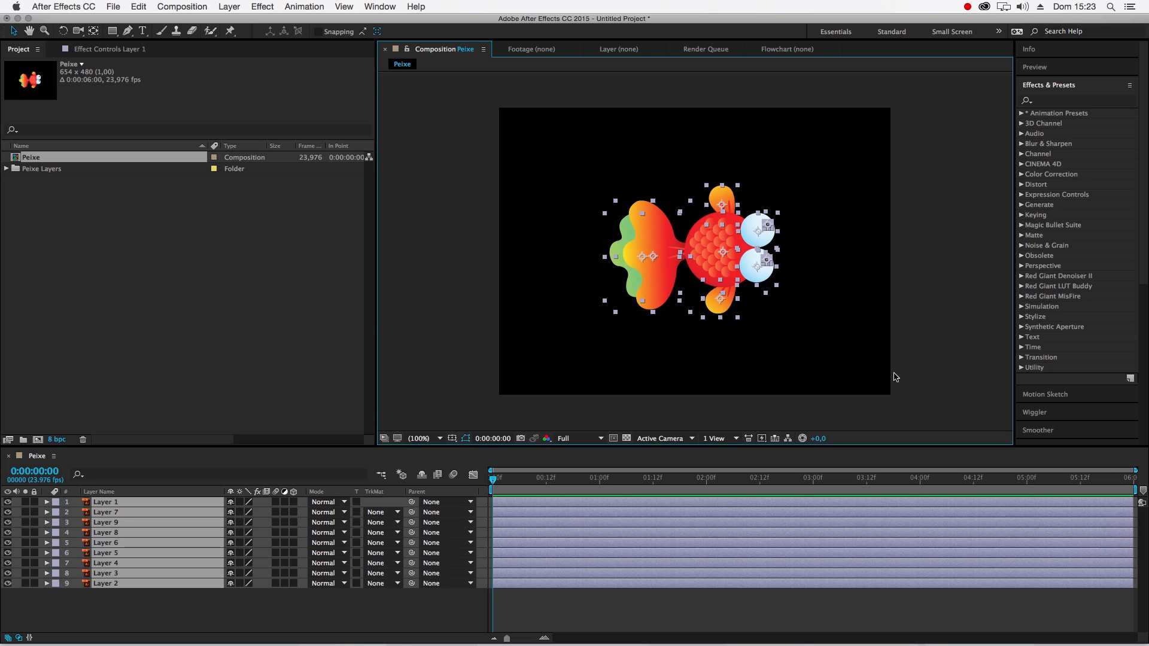
left_click_drag(718, 269, 669, 244)
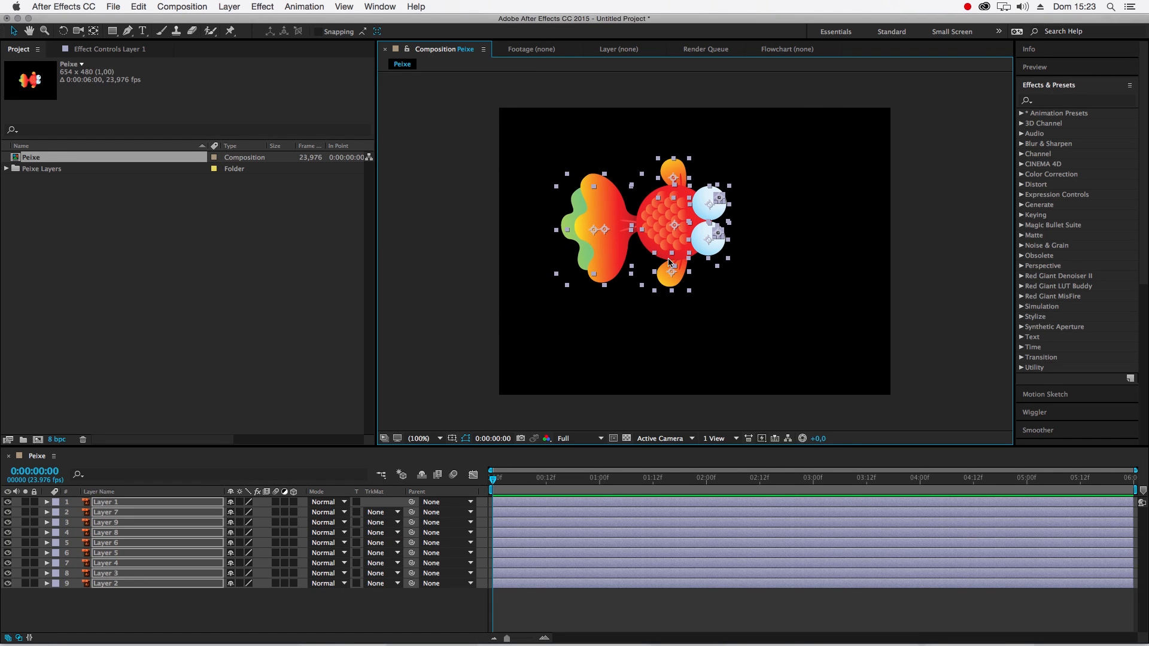
Try rotating all the fish's layers together with the Rotation tool and check the tail layers individually
key("w")
left_click_drag(665, 240, 711, 281)
left_click(776, 326)
left_click(608, 247)
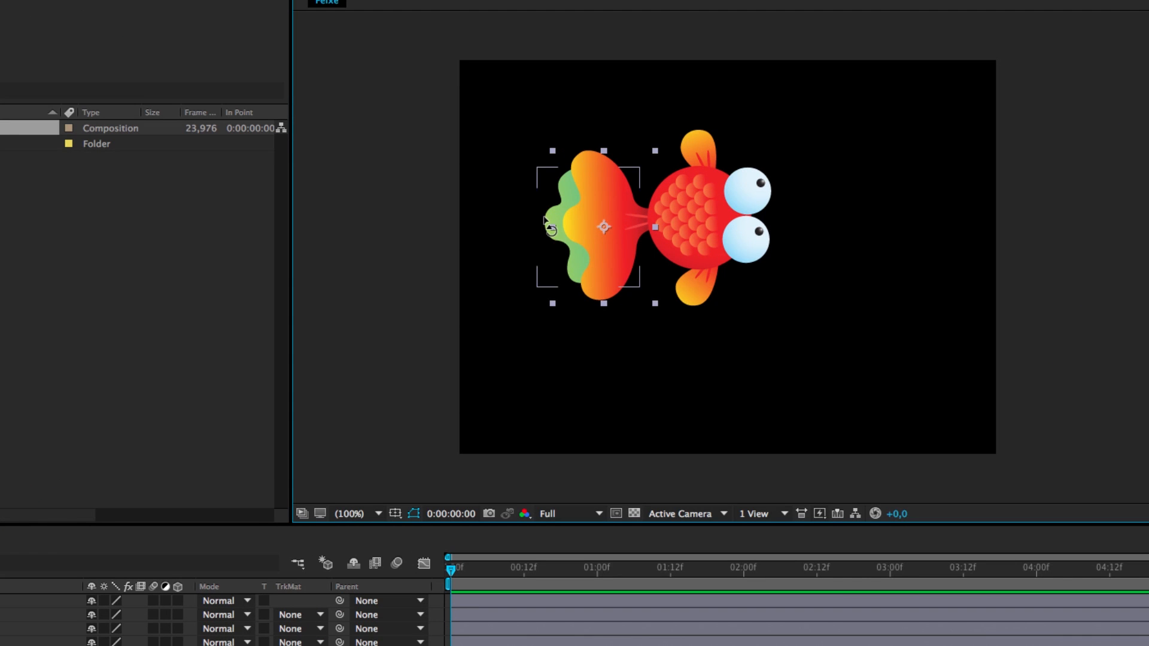
left_click(544, 219)
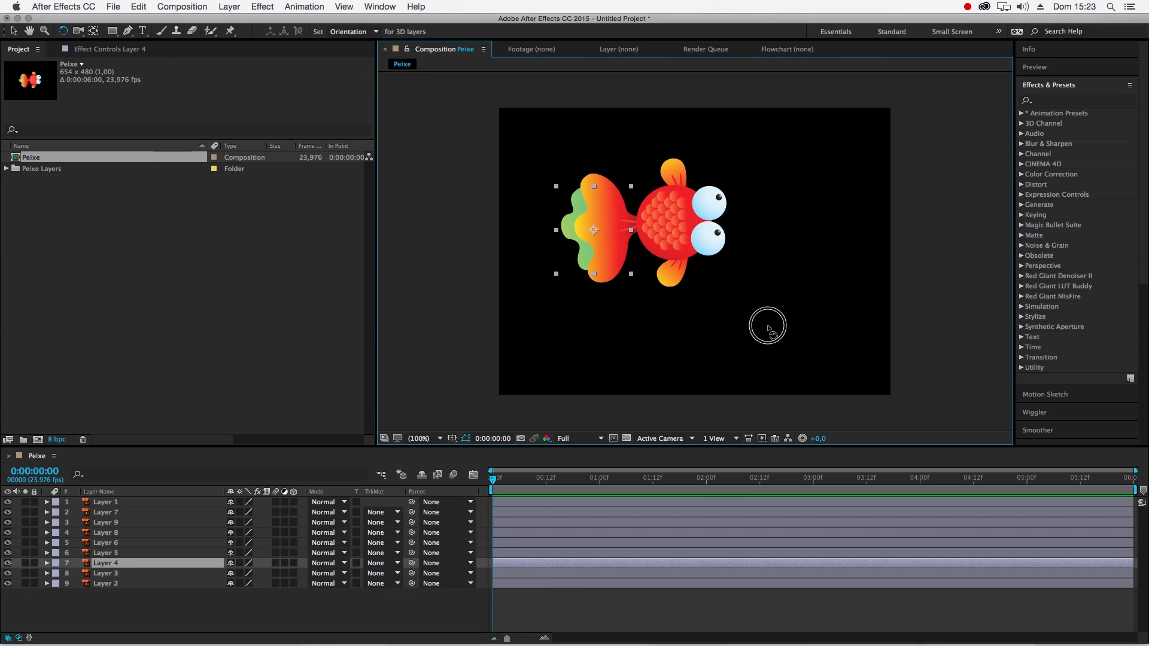
left_click(768, 328)
key("v")
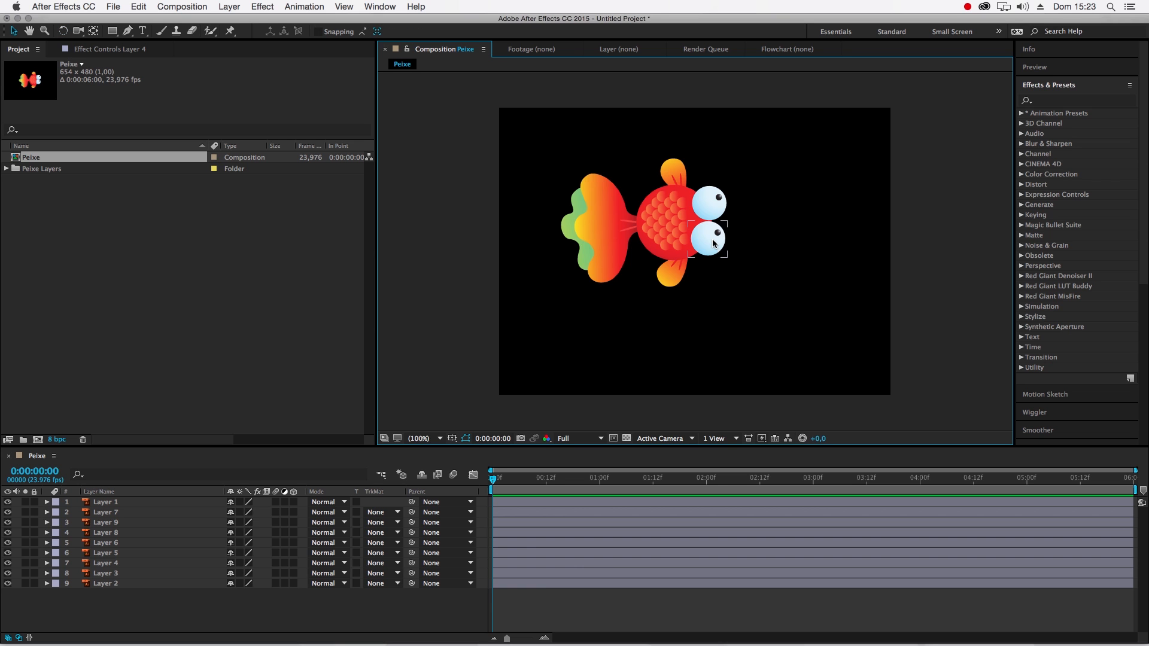
Select the two eyes and the body in turn to identify which layers need linking
left_click(712, 240)
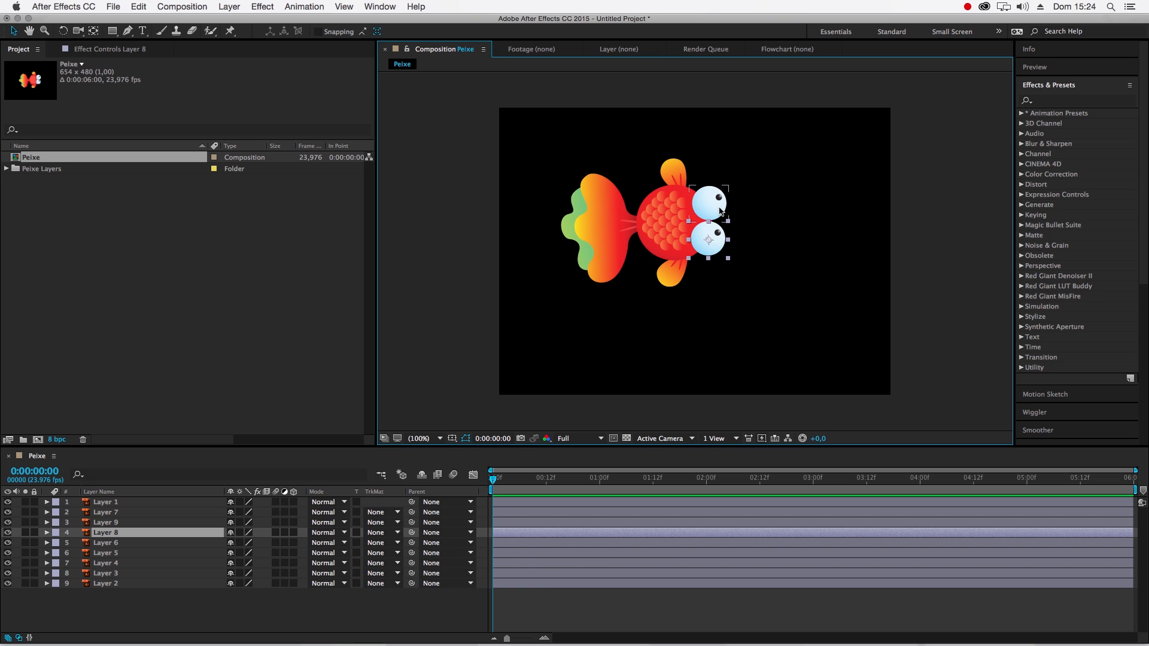
left_click(718, 211)
left_click(673, 226)
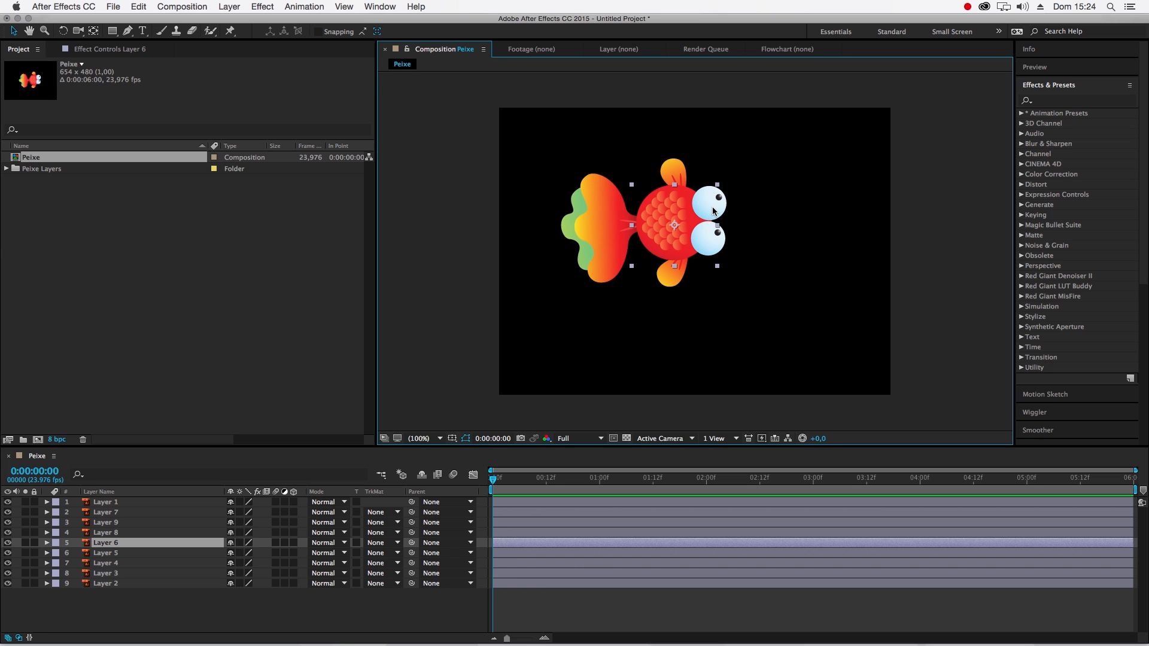
left_click(770, 252)
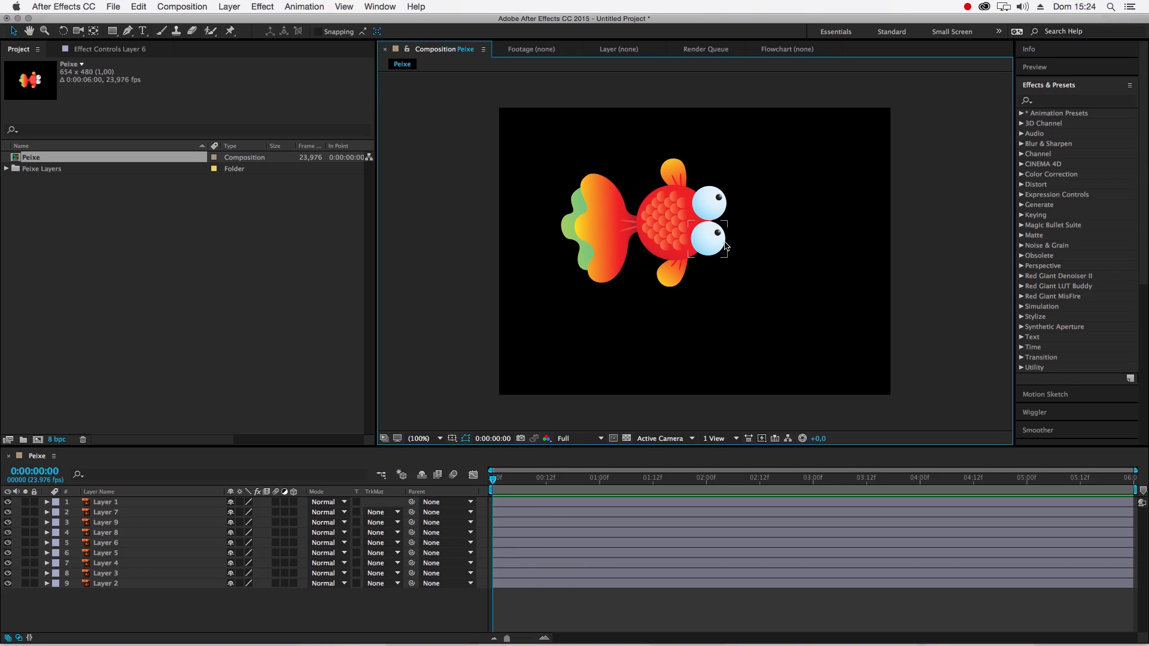
left_click(726, 244)
left_click(728, 202)
left_click(720, 240)
Rename the upper eye's layer, Layer 9, as Olho C
left_click(103, 526)
key("Return")
type("Olho")
key("Return")
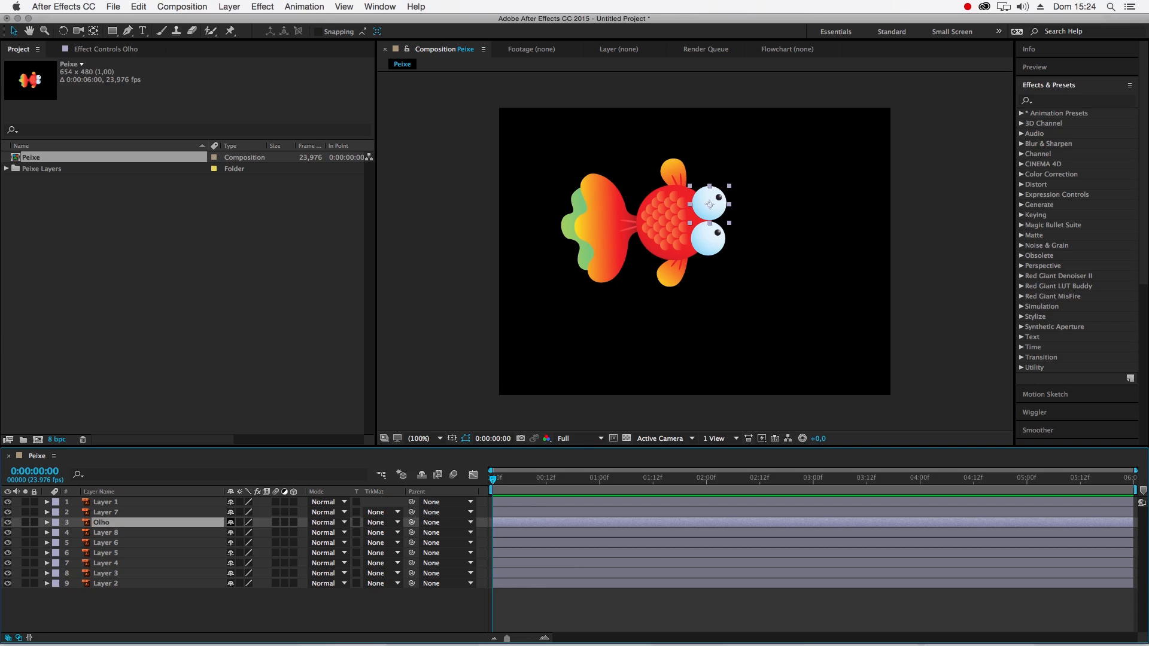
key("Return")
key("Right")
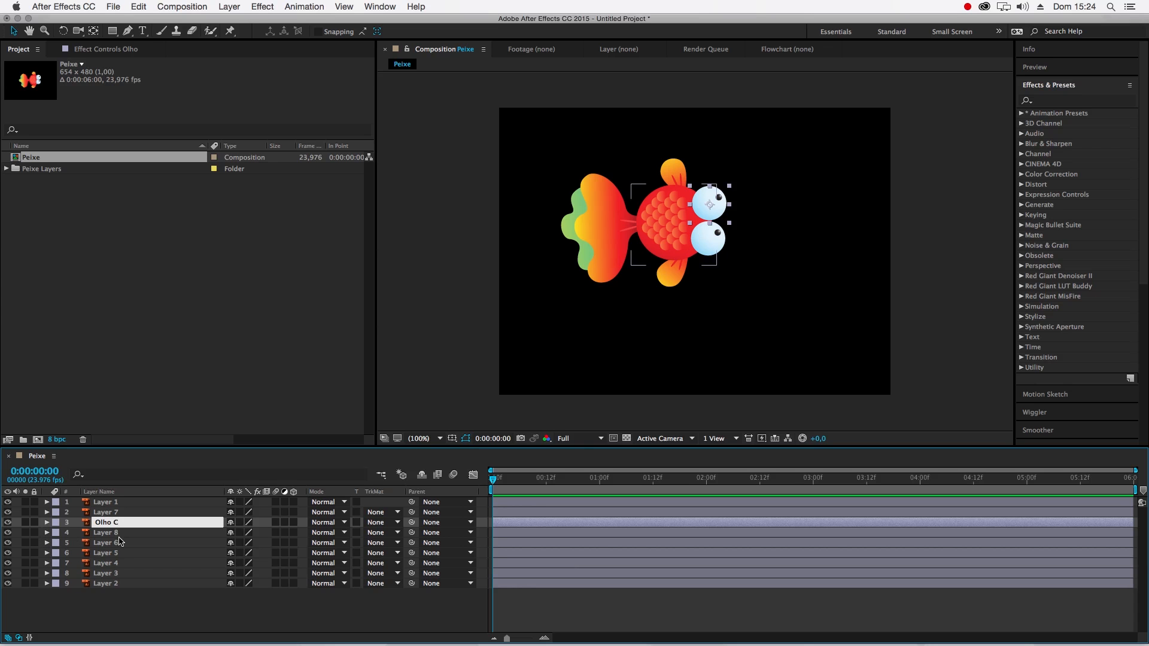
Rename the lower eye's layer, Layer 8, as Olho B
left_click(119, 534)
key("Return")
type("P")
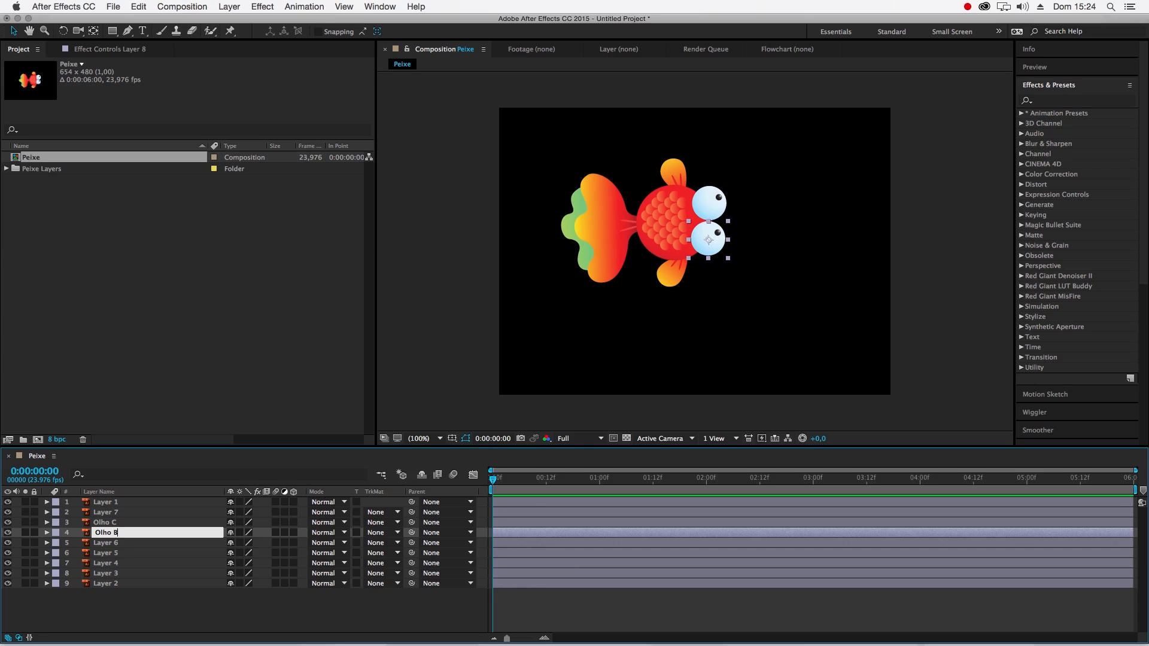
type("lho B")
key("Return")
Parent both eye layers, Olho C and Olho B, to the fish's body layer, Layer 6
left_click(110, 544)
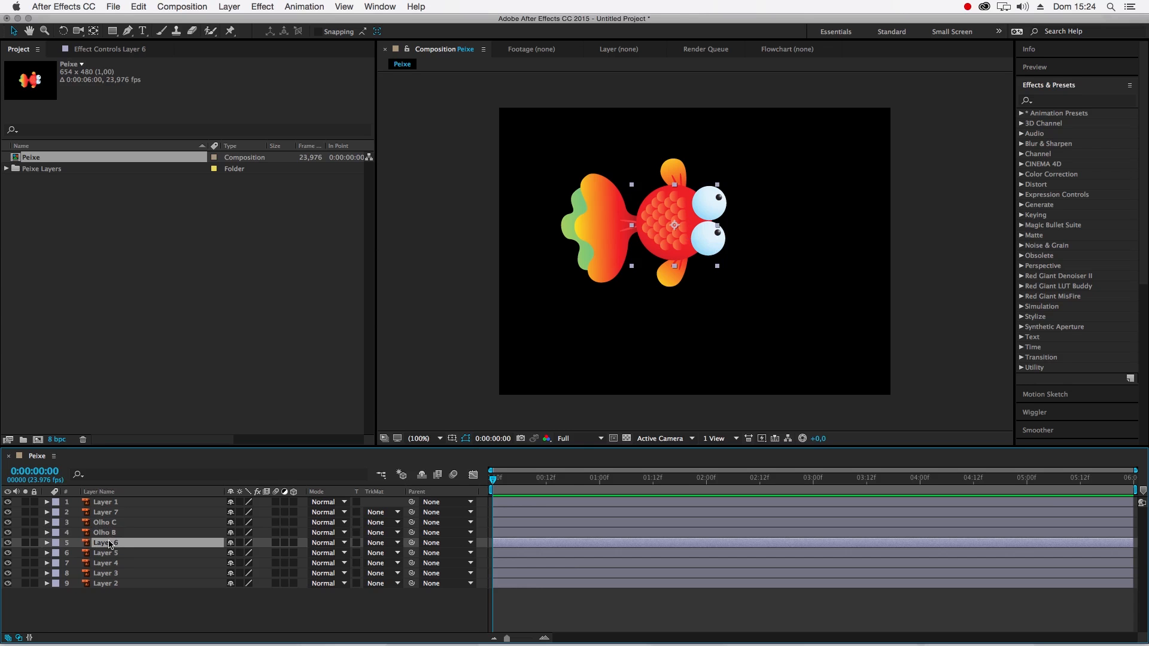
left_click(106, 533)
left_click(105, 522, "shift")
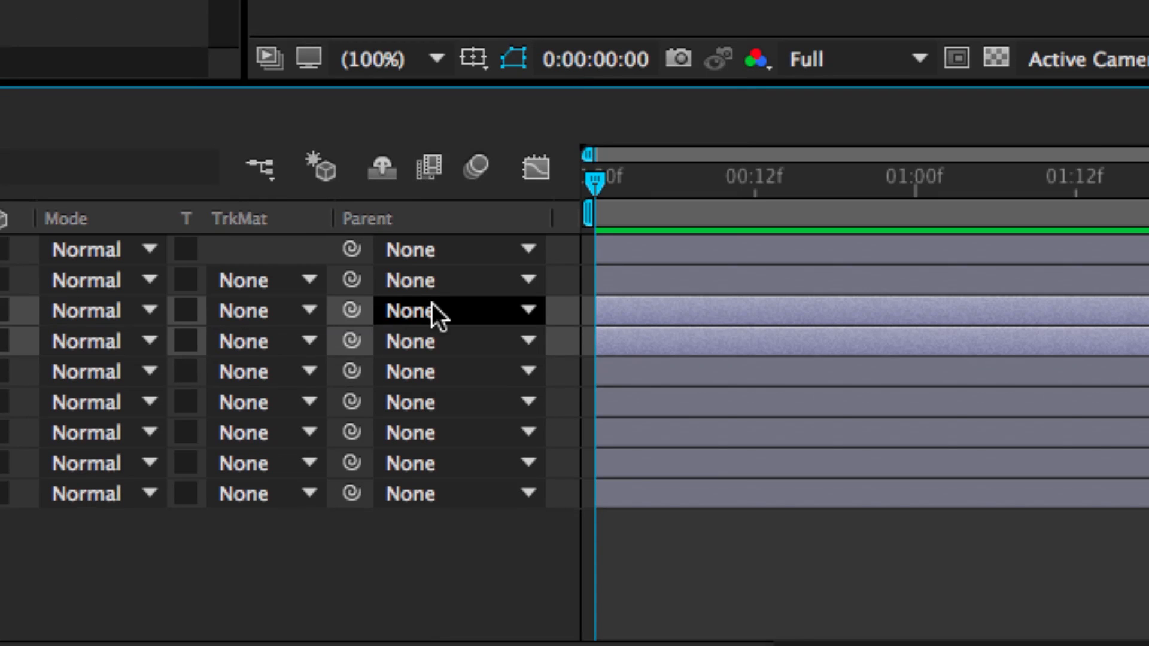
right_click(387, 221)
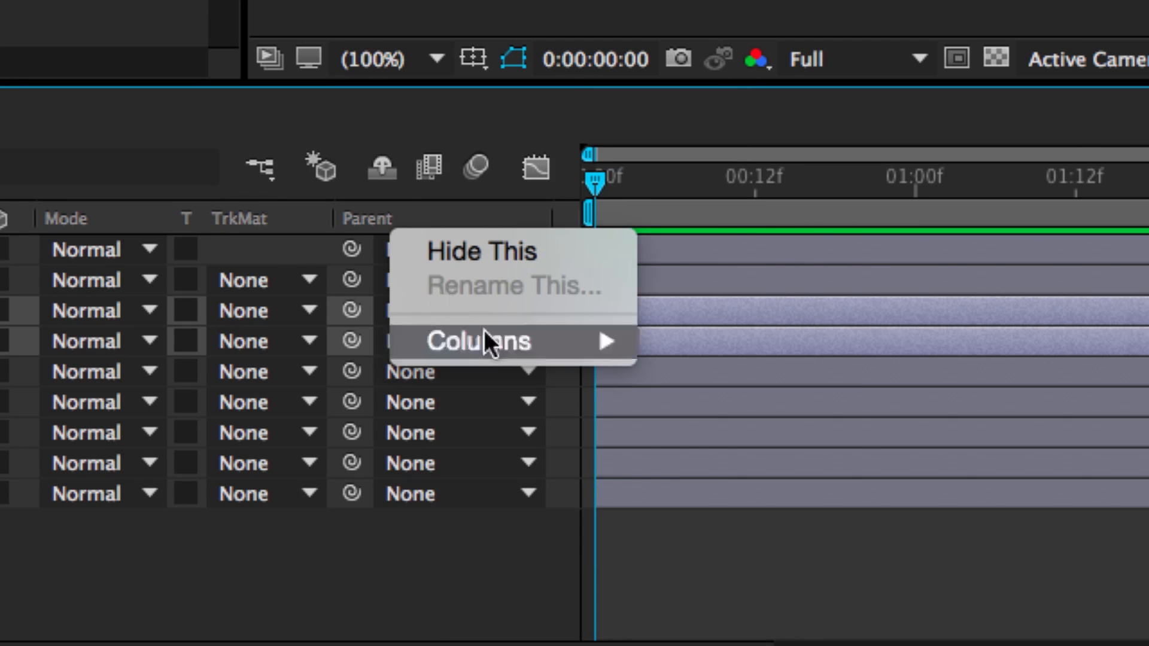
mouse_move(486, 328)
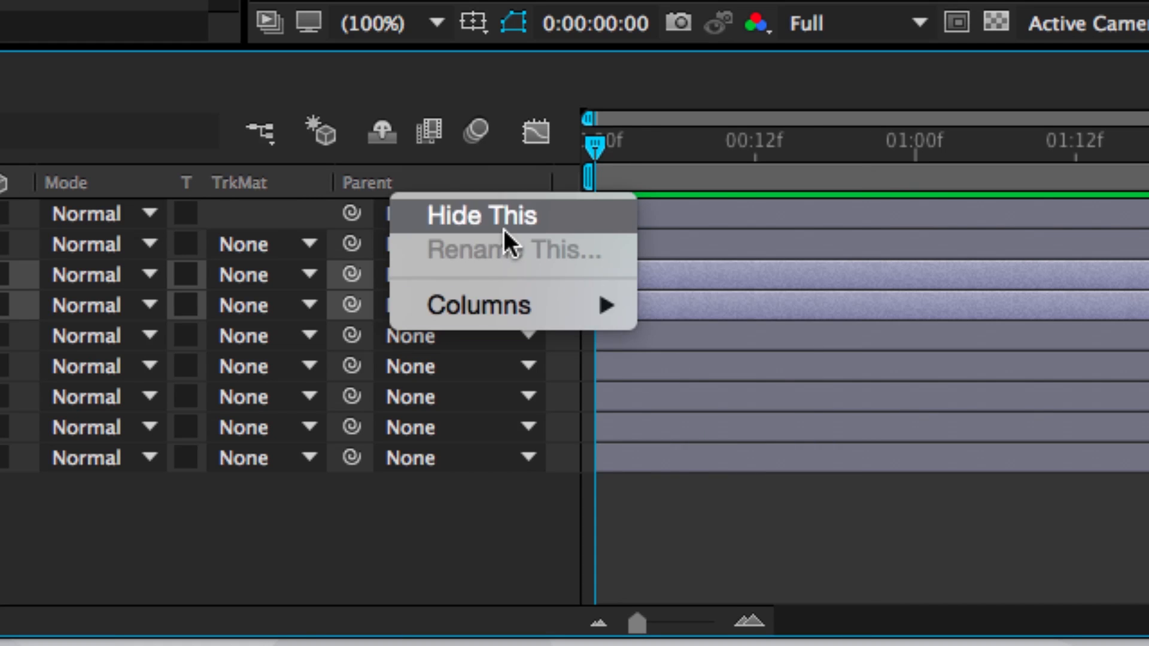
left_click(419, 573)
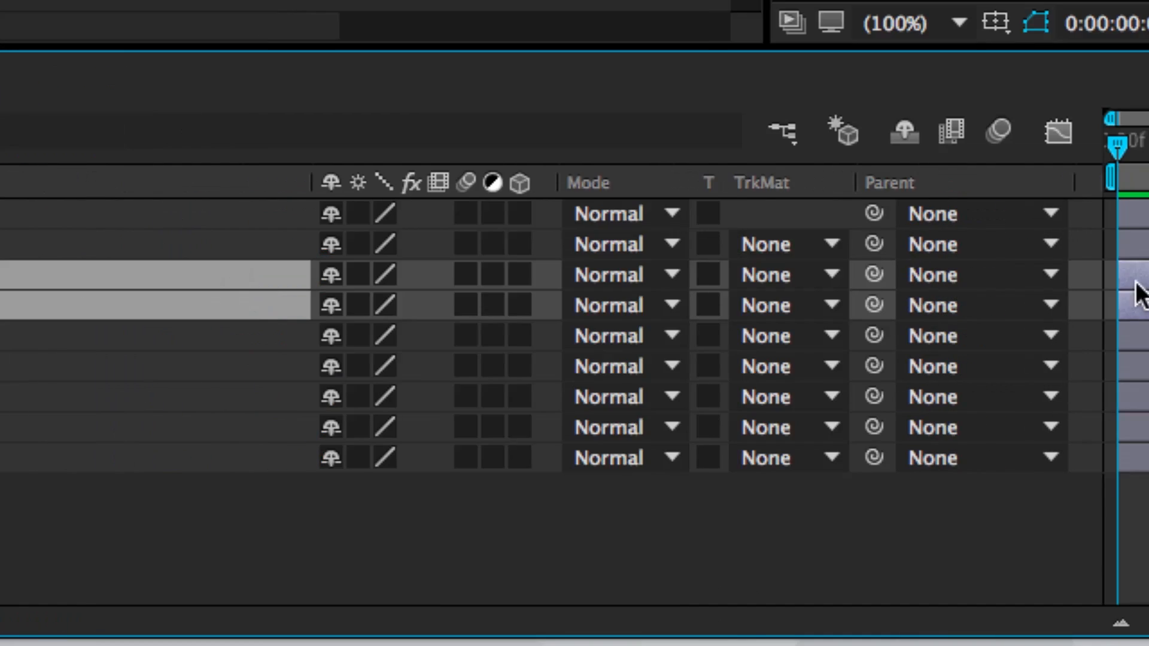
left_click(946, 275)
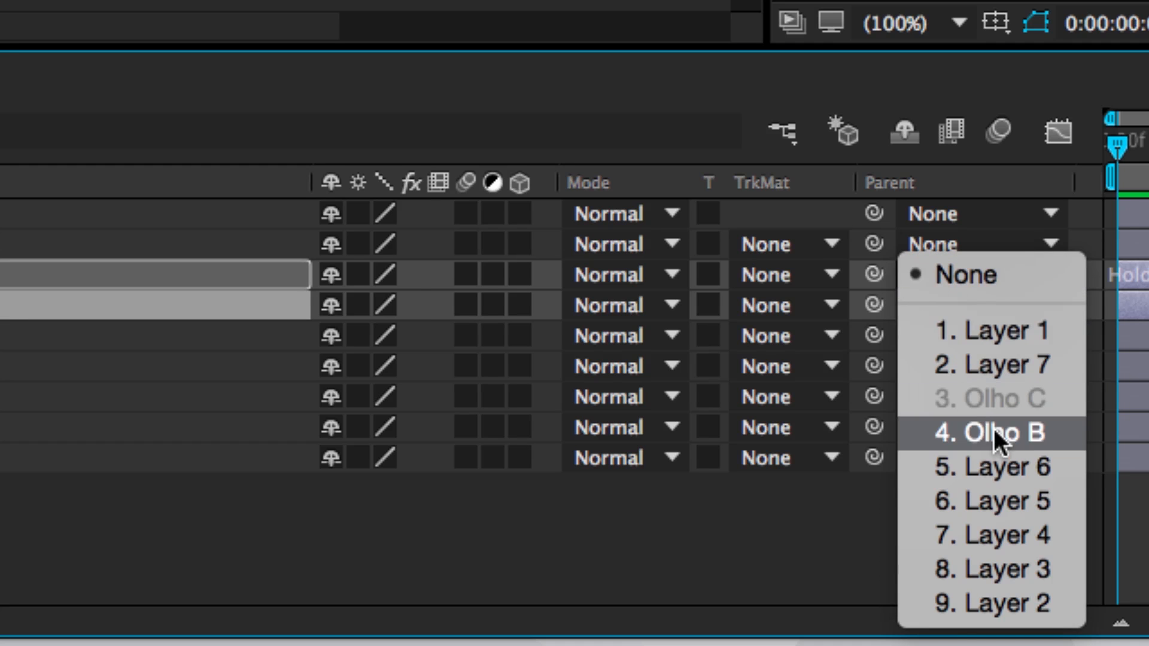
left_click(871, 270)
left_click_drag(875, 272, 300, 340)
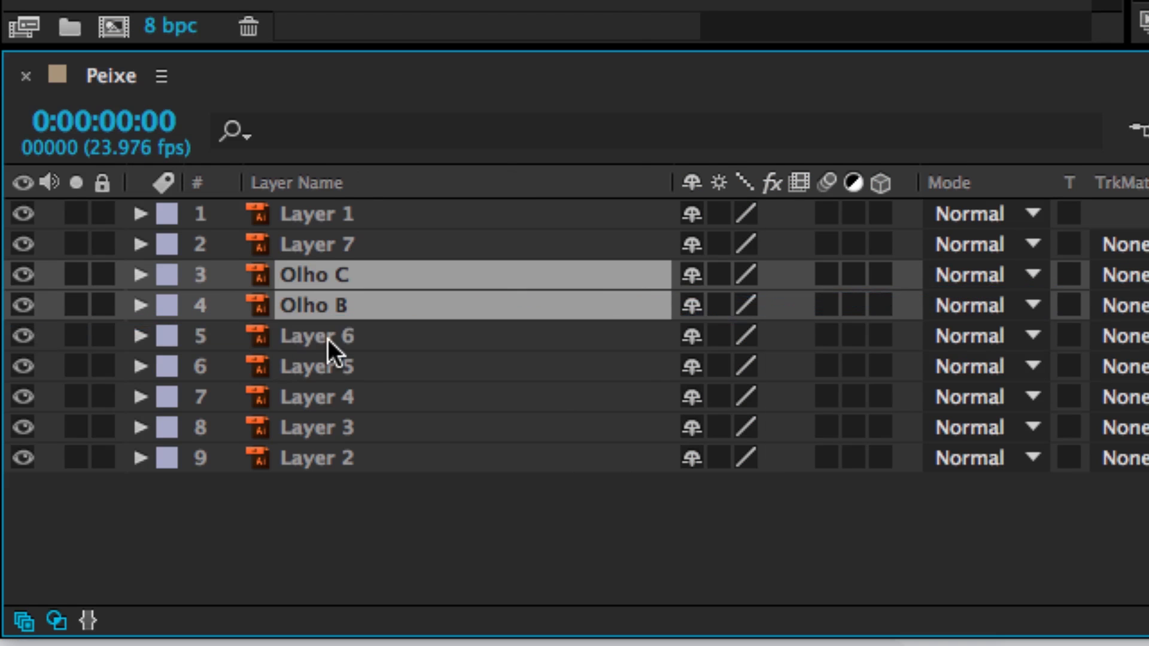
Rename the fish's body layer, Layer 6, as Corpo
left_click(325, 336)
key("Return")
type("Corpo")
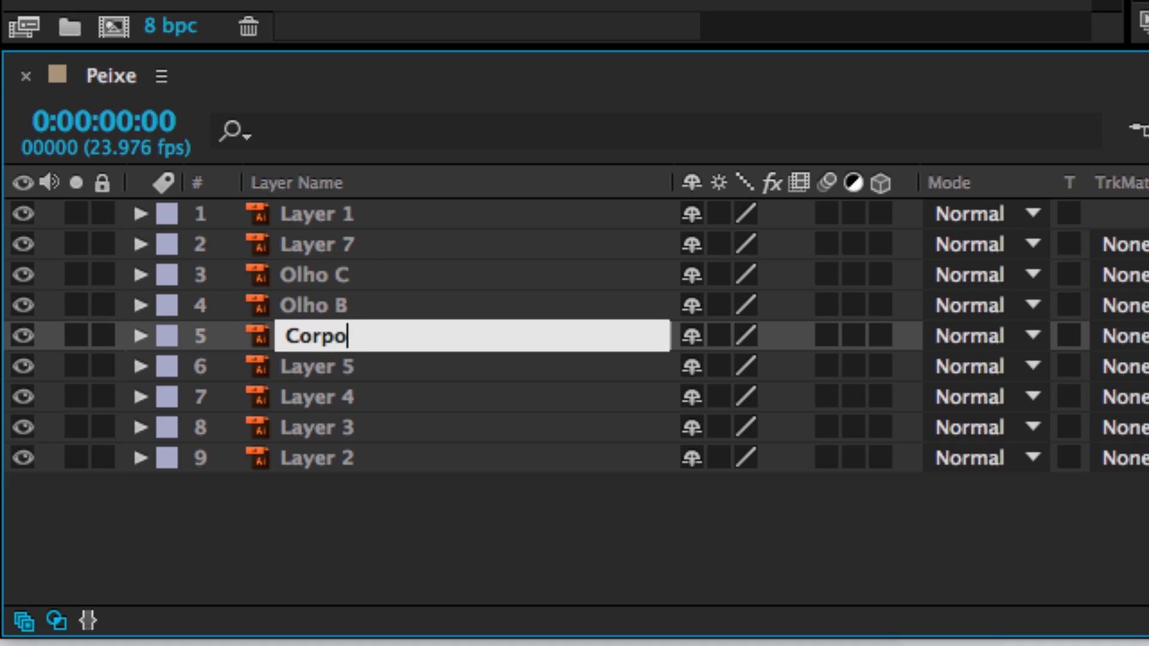
key("Return")
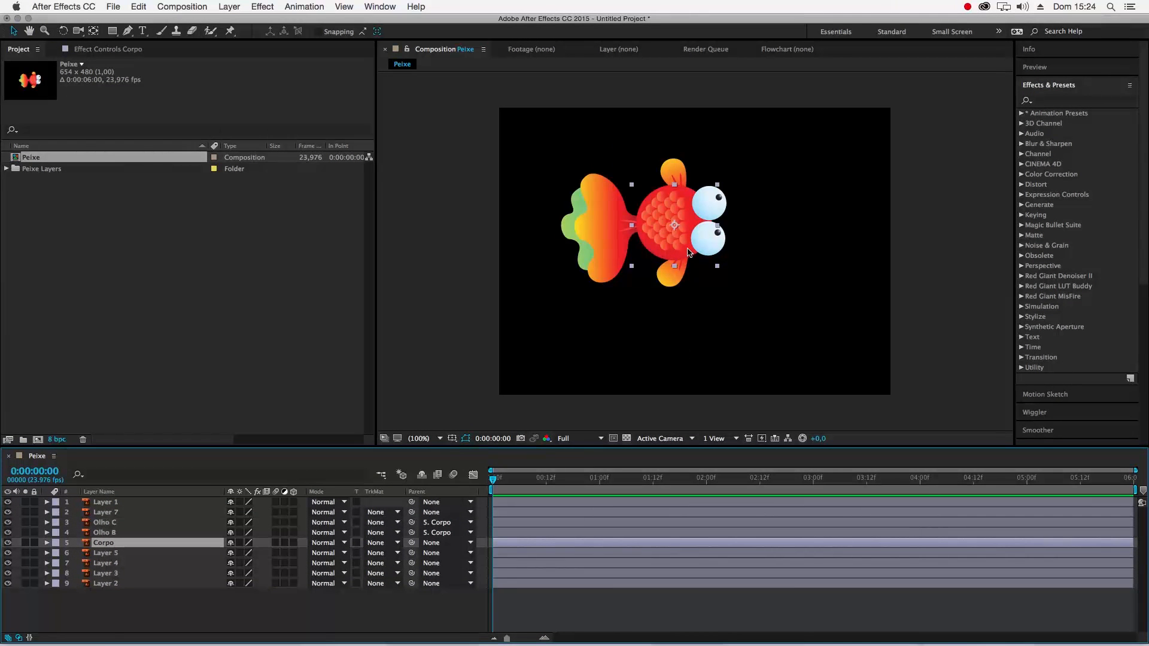
Rotate the Corpo layer to test how the parented eyes follow it, and undo the rotation
key("w")
left_click_drag(664, 237, 740, 239)
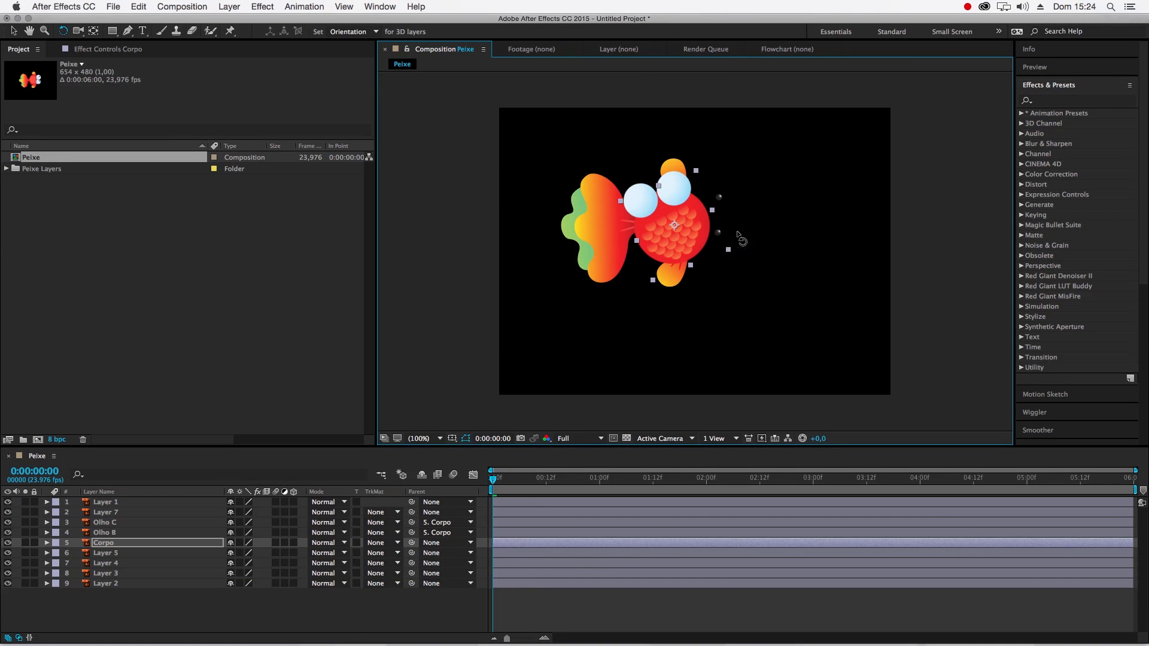
key("super+z")
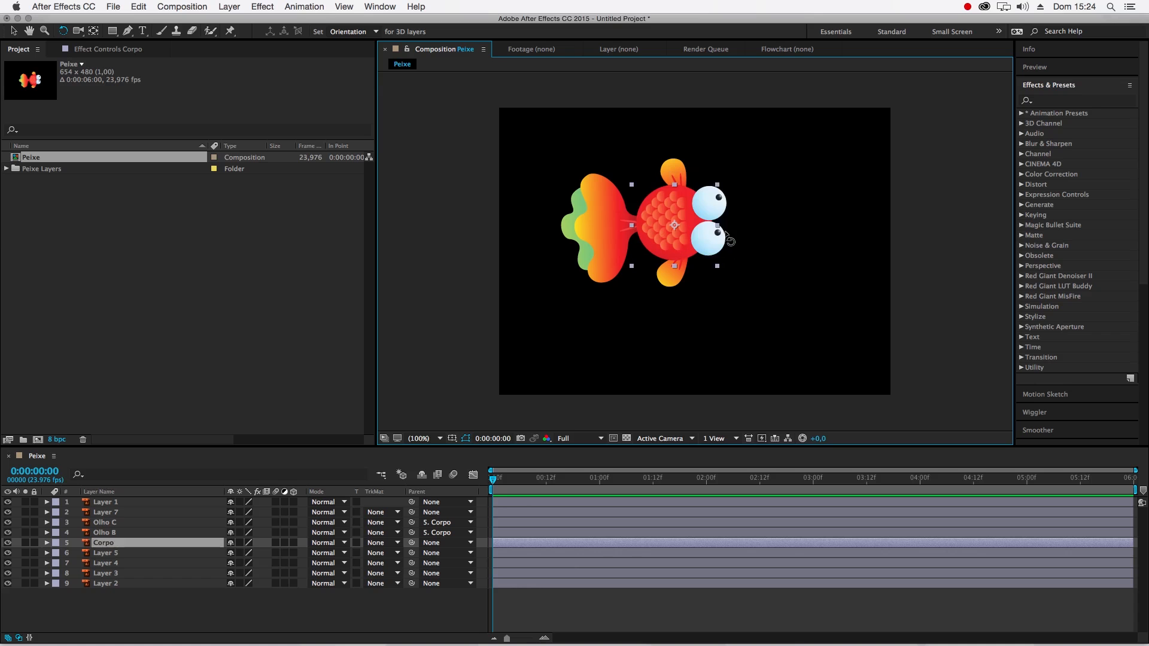
key("v")
left_click(767, 233)
Rename the upper pupil's layer, Layer 1, as Pupila C
left_click(112, 504)
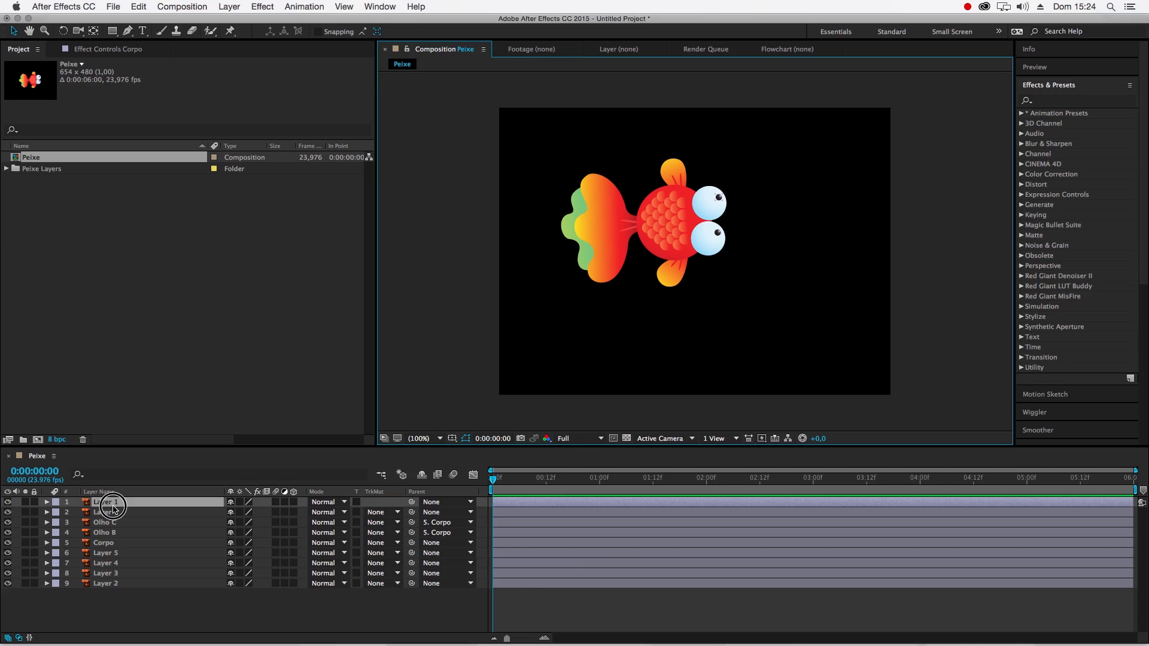
key("Return")
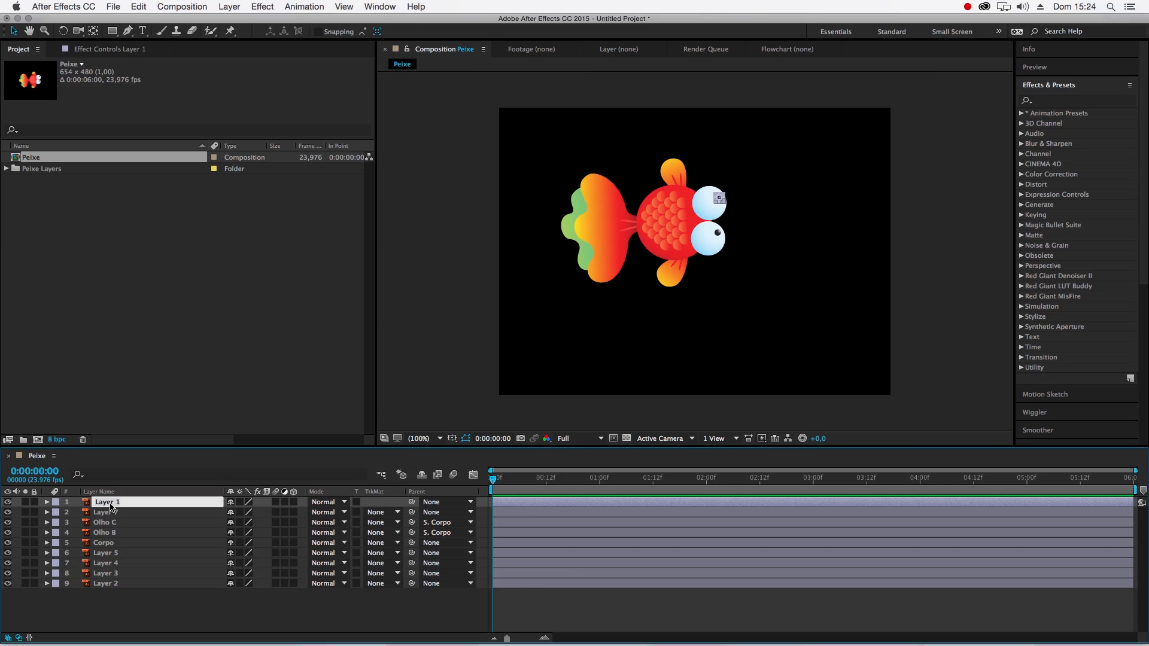
type("P")
key("Return")
Rename the lower pupil's layer, Layer 7, as Pupila B
left_click(102, 515)
key("Return")
type("Pi")
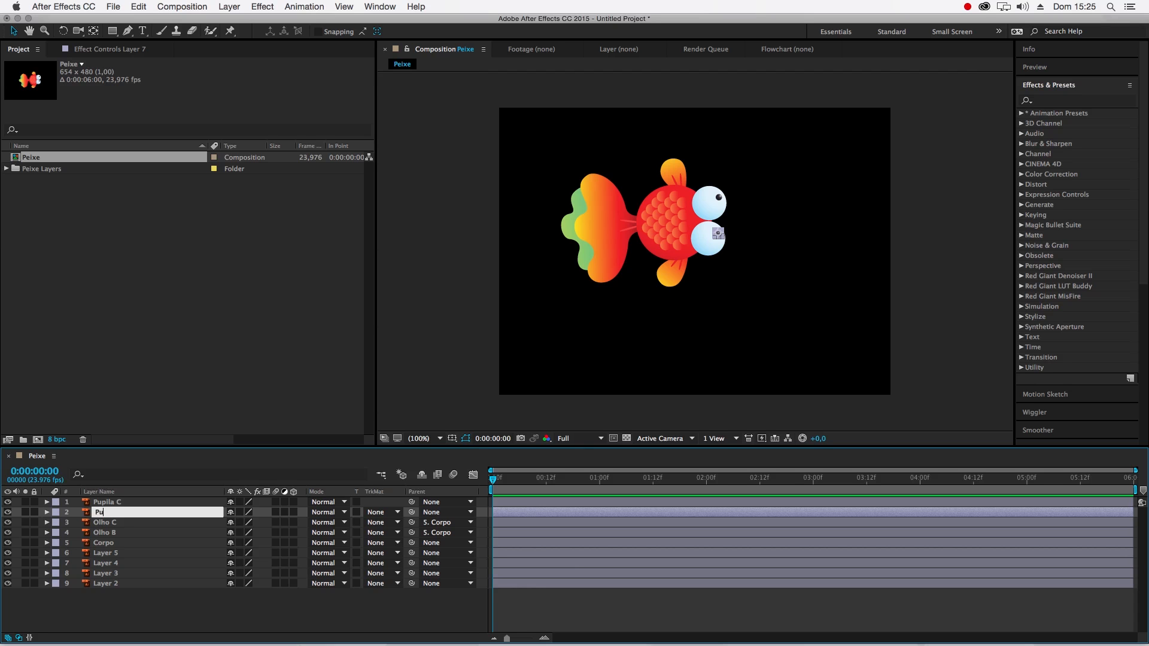
type("pila B")
key("Return")
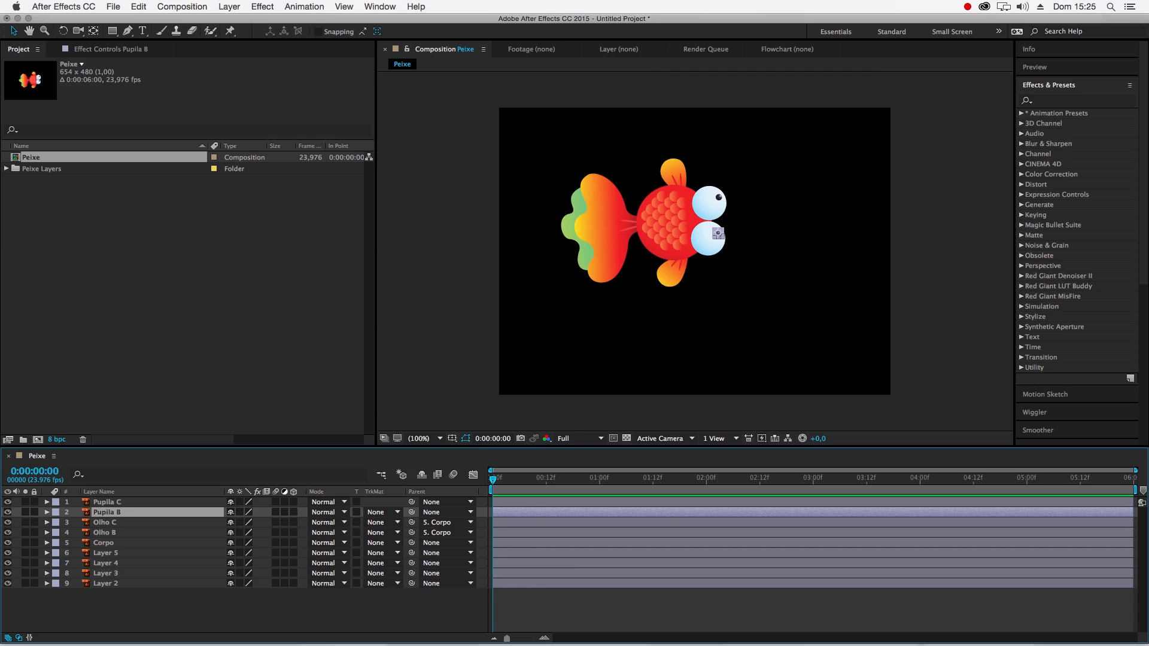
Parent the Pupila C layer to Olho C and the Pupila B layer to Olho B
left_click(101, 502)
left_click_drag(412, 502, 115, 521)
left_click(113, 513)
left_click_drag(412, 512, 165, 536)
Rotate the Olho C and Olho B layers so that the two pupils turn towards each other
scroll(750, 238, "up", 5)
scroll(773, 226, "down", 3)
left_click_drag(755, 208, 635, 209)
key("w")
left_click(807, 242)
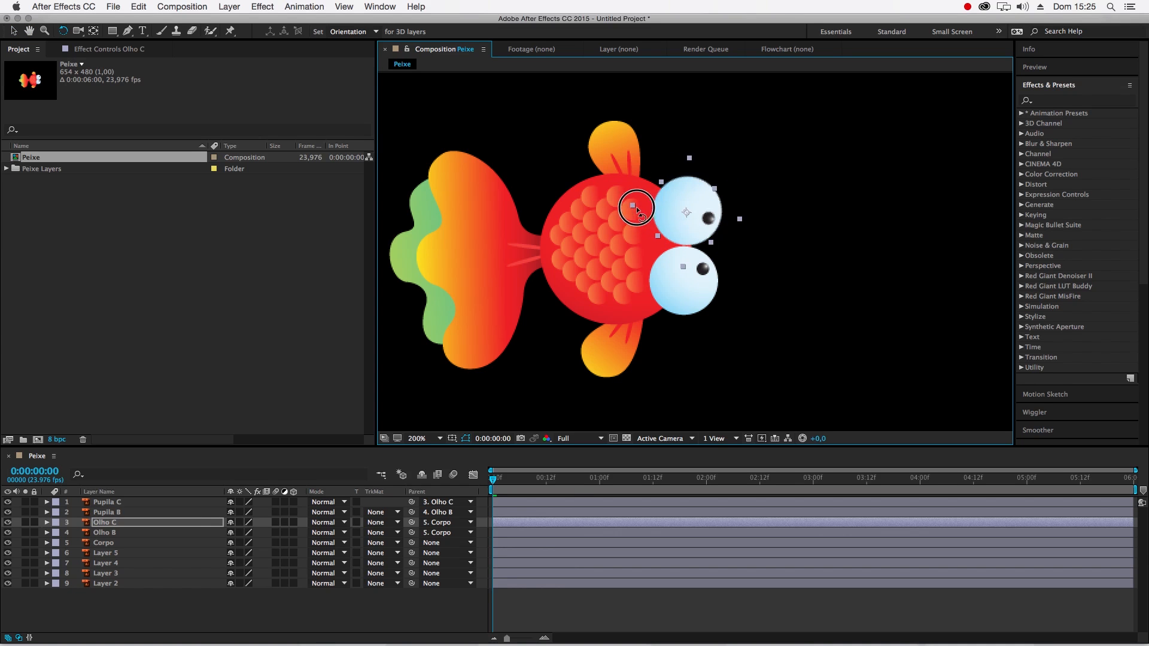
left_click_drag(673, 279, 682, 287)
mouse_move(678, 218)
left_mouse_down()
mouse_move(690, 209)
mouse_move(672, 206)
left_mouse_up()
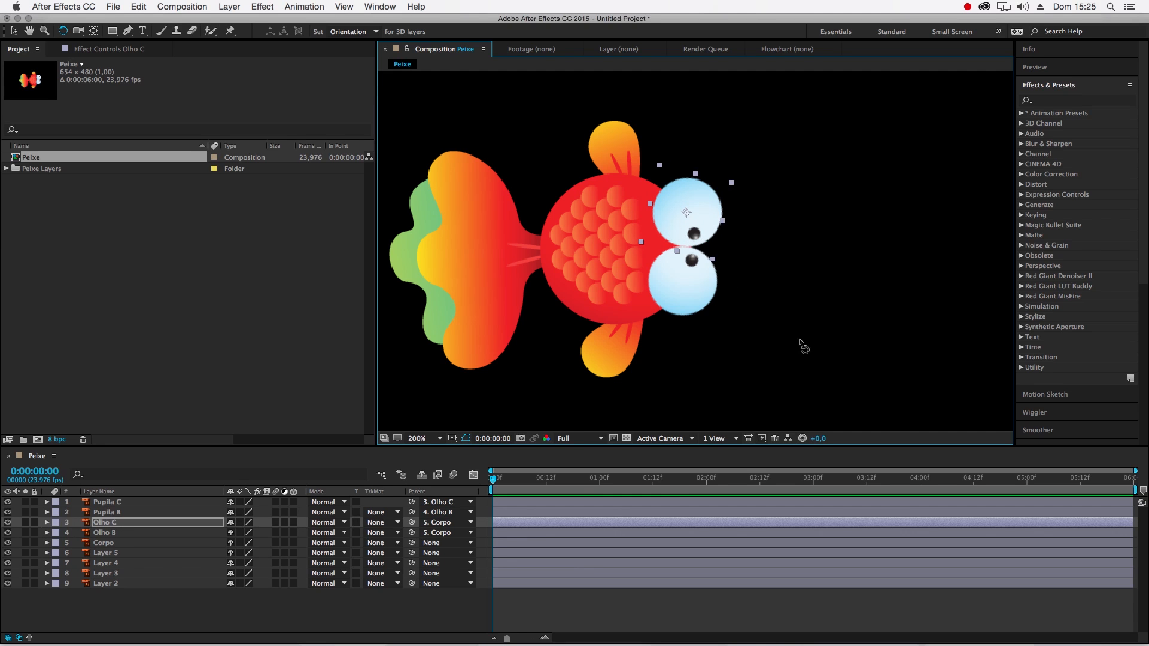
Rename the lower fin's layer, Layer 3, as Nadadeira B
left_click_drag(548, 257, 627, 340)
left_click(597, 366)
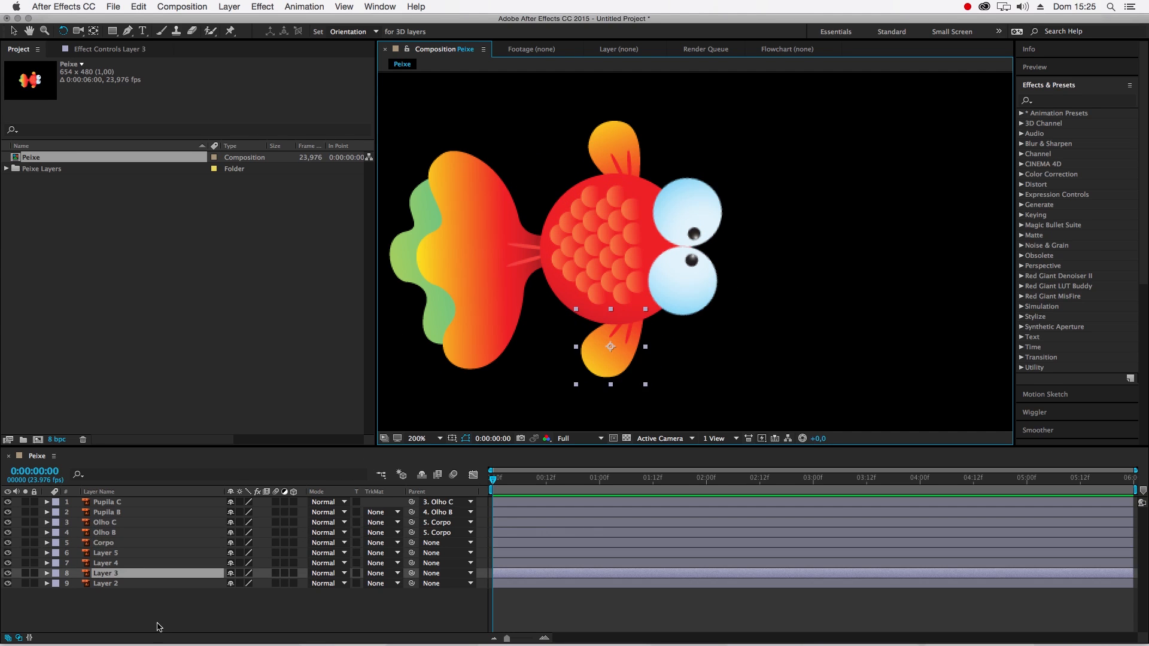
key("KP_Enter")
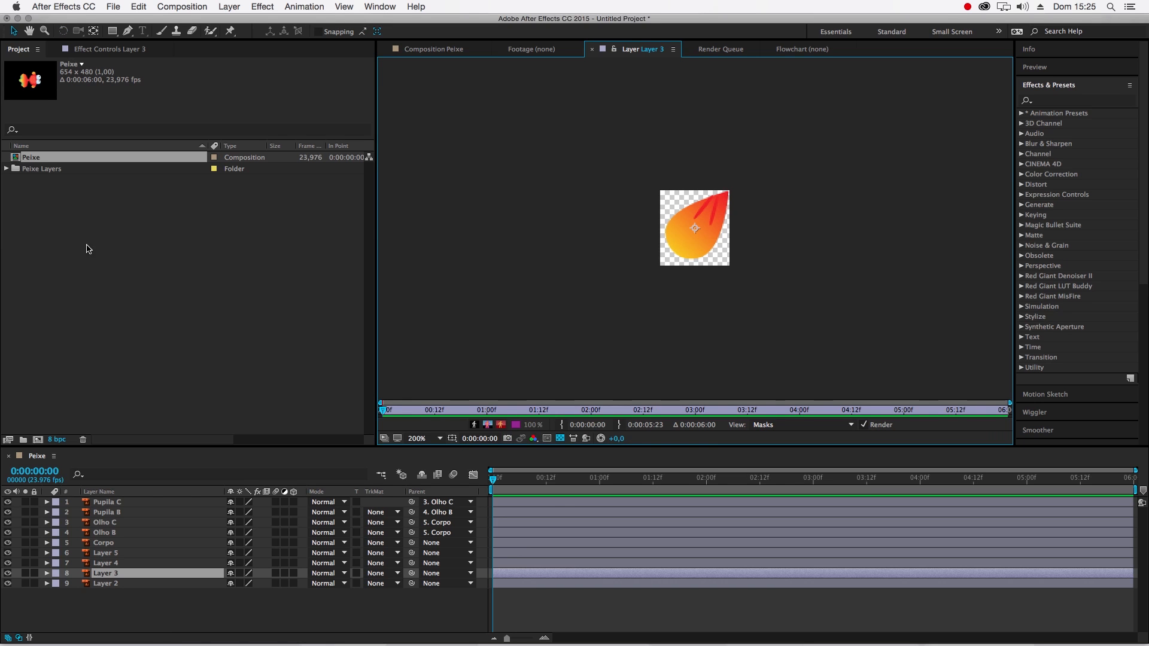
left_click(456, 50)
key("ctrl+Up")
left_click(118, 574)
key("Return")
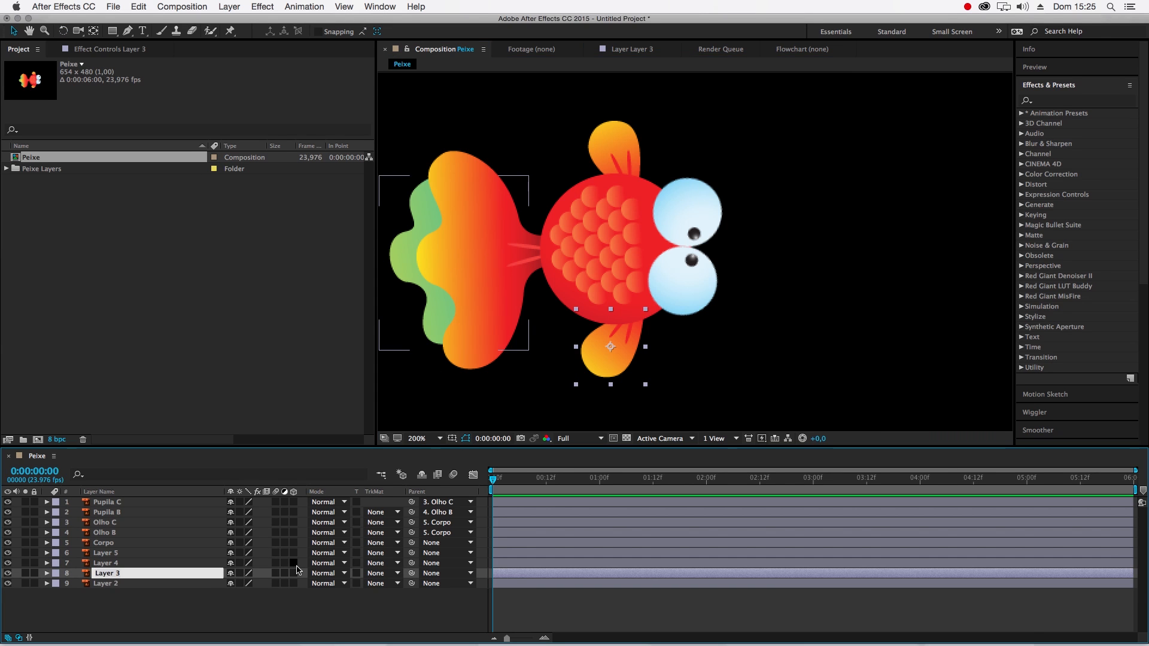
left_click(143, 600)
left_click(114, 574)
key("Return")
key("BackSpace")
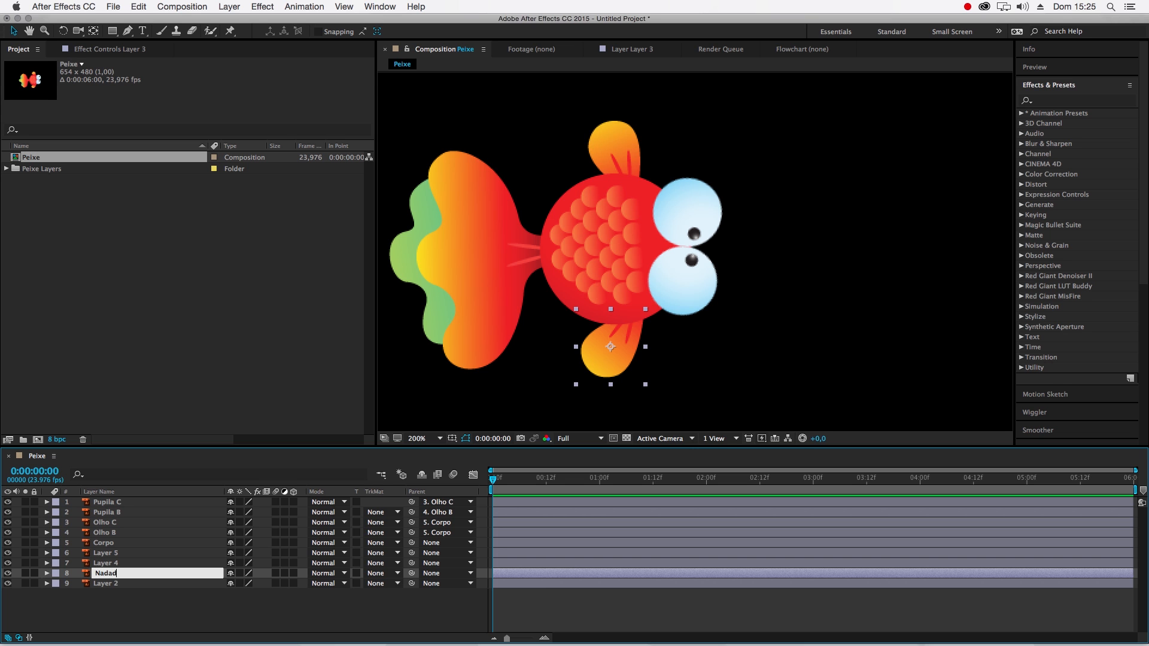
Rename the upper fin's layer, Layer 2, as Nadadeira C
left_click(115, 586)
key("Return")
type("Nadadeira")
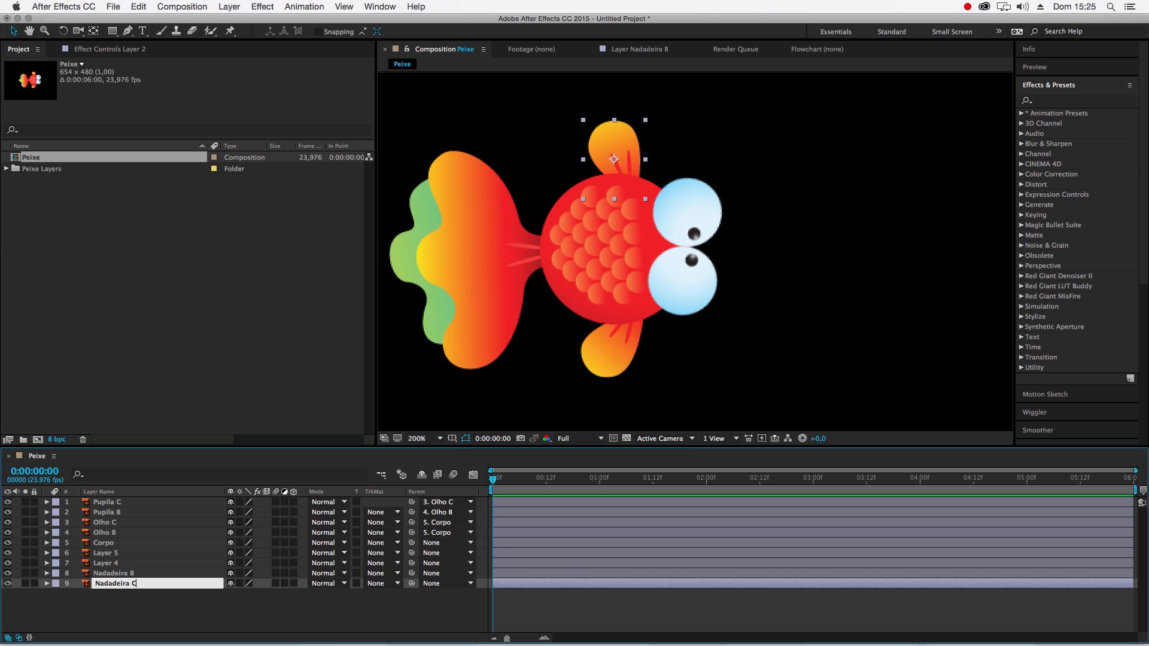
key("Return")
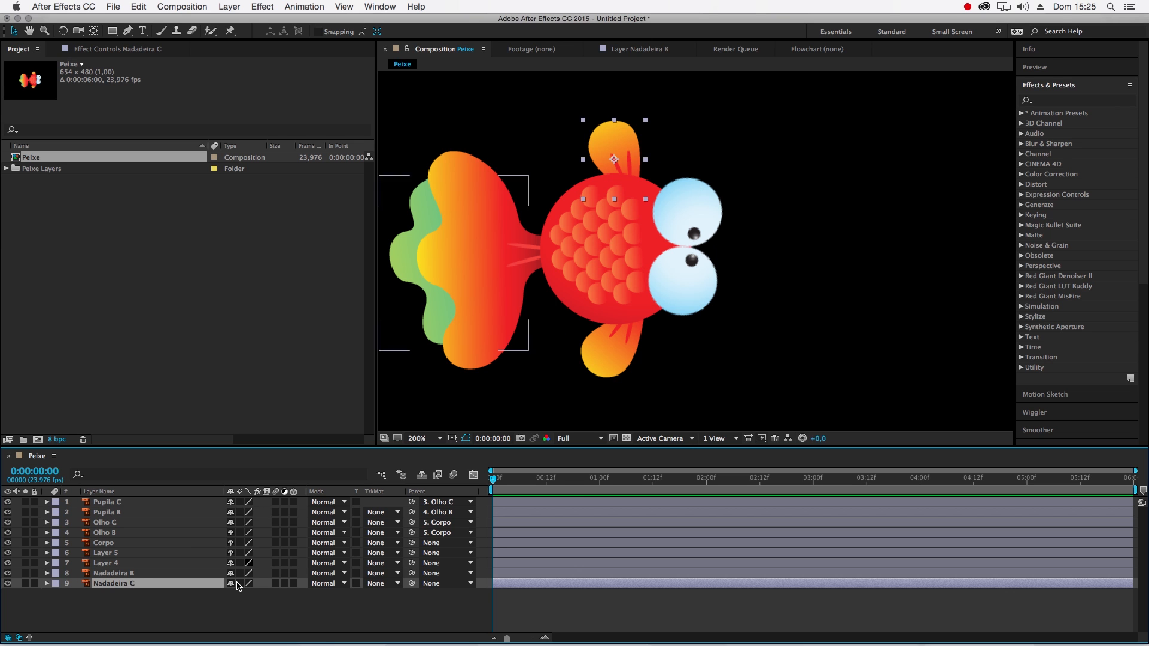
Parent both fin layers, Nadadeira B and Nadadeira C, to the Corpo layer
left_click(126, 574, "shift")
left_click(477, 583)
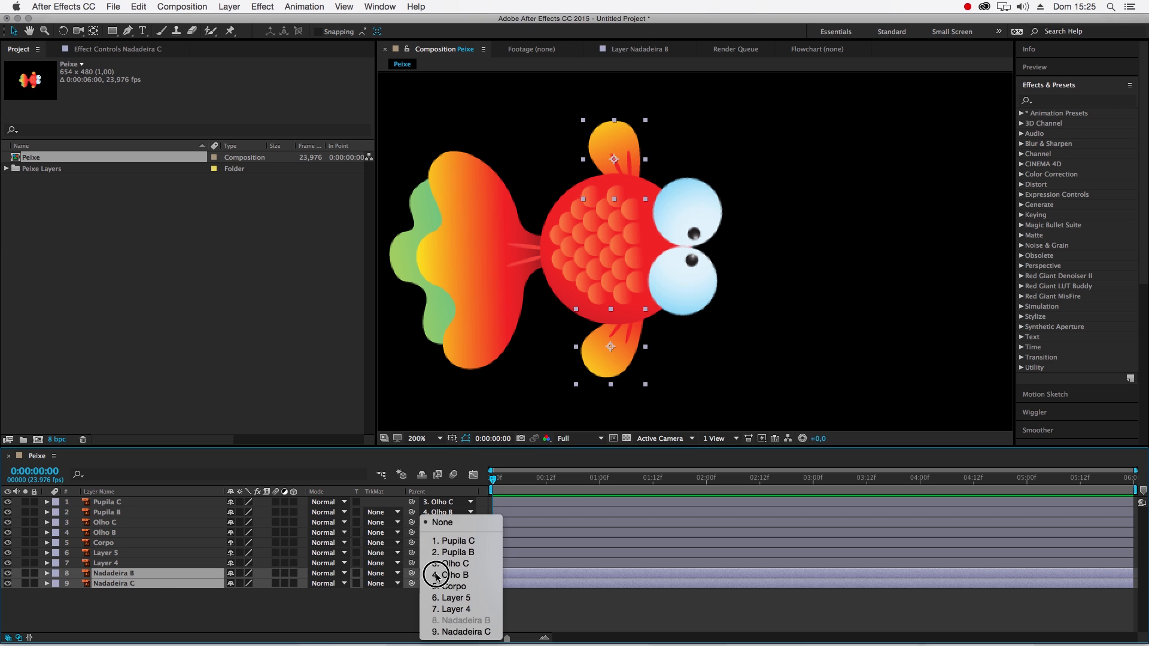
left_click(454, 587)
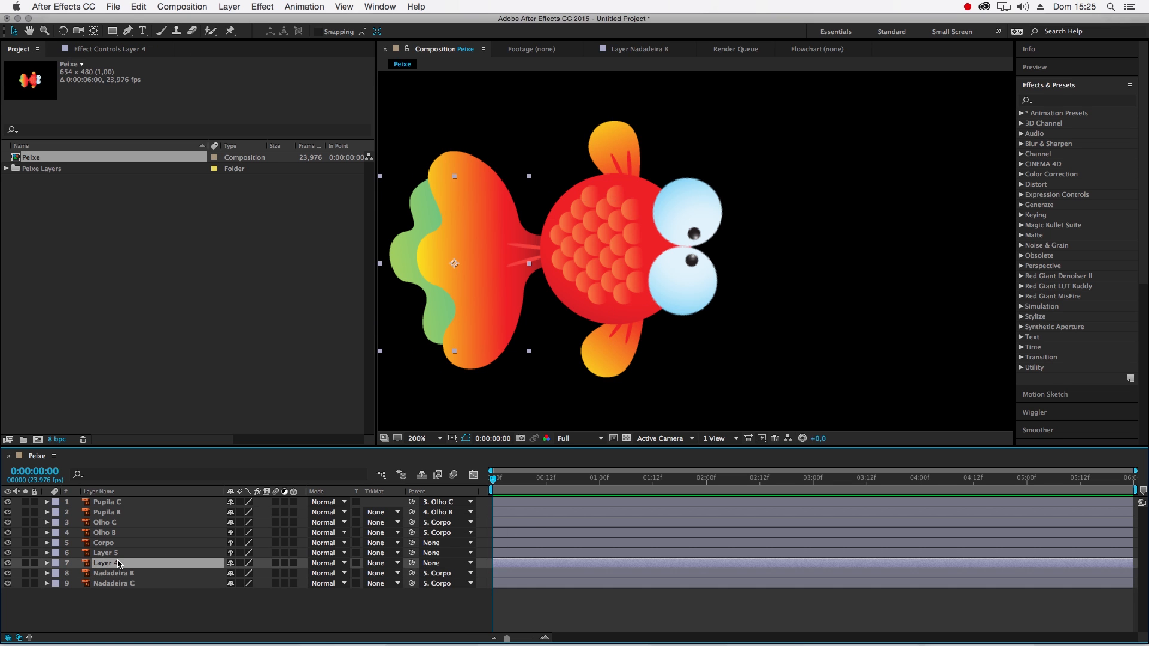
Identify Layer 4 by toggling its visibility and rename this green tail part as Rabo de baixo
left_click(7, 563)
left_click(8, 564)
key("Return")
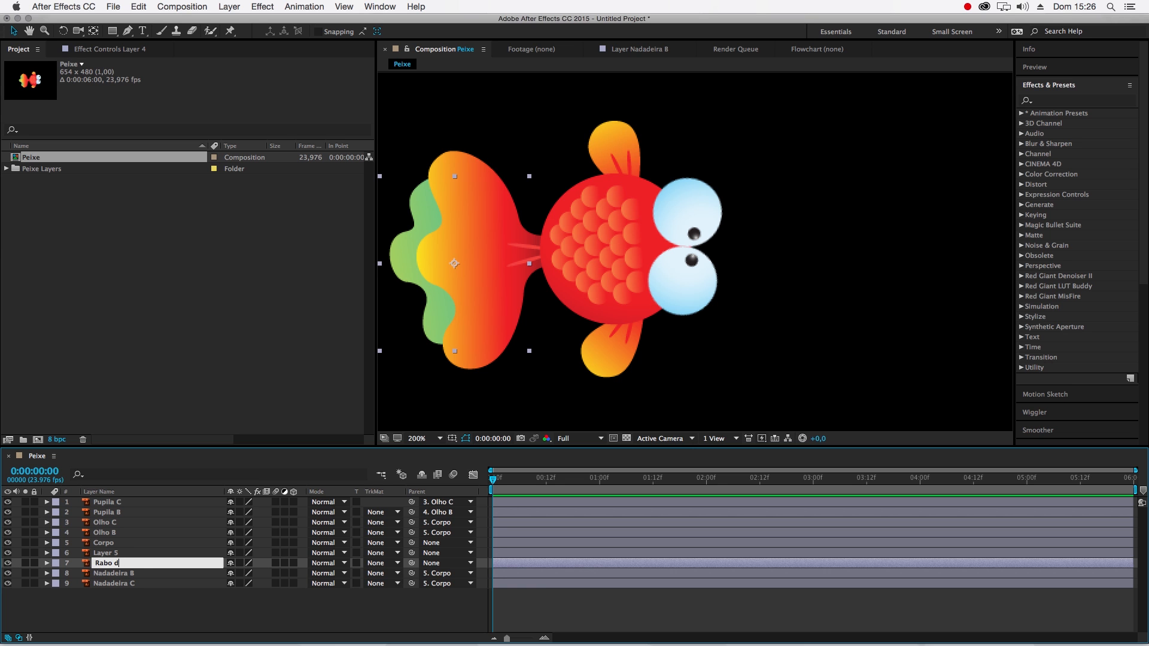
key("Return")
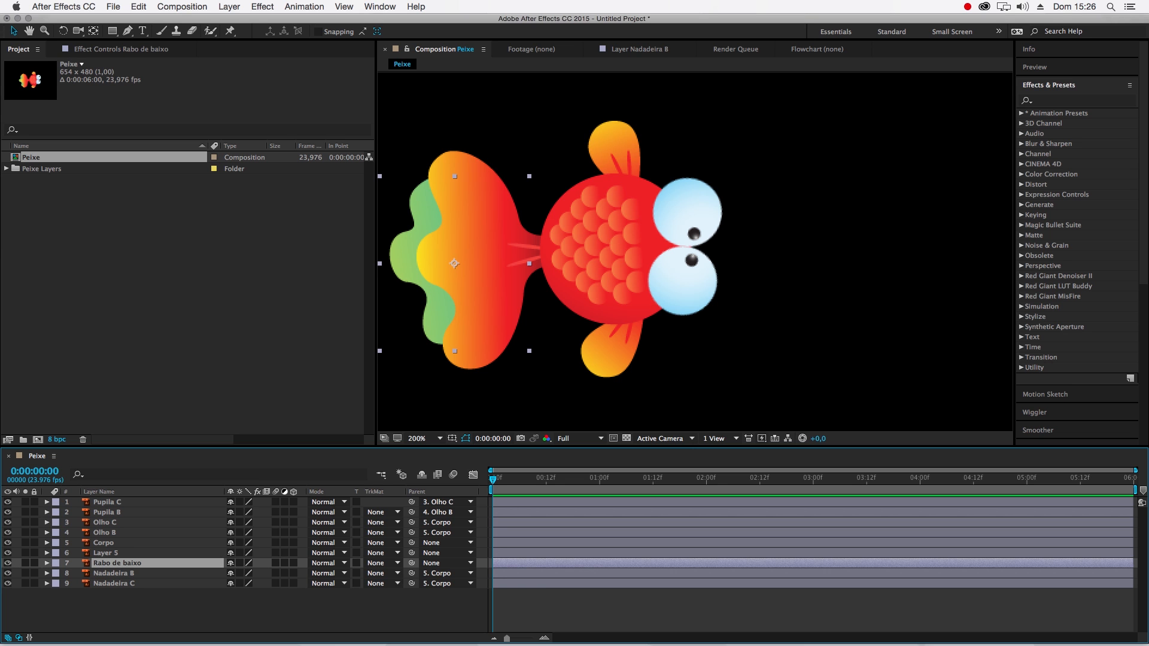
Rename the orange upper tail's layer, Layer 5, as Rabo de C
left_click(105, 554)
key("Return")
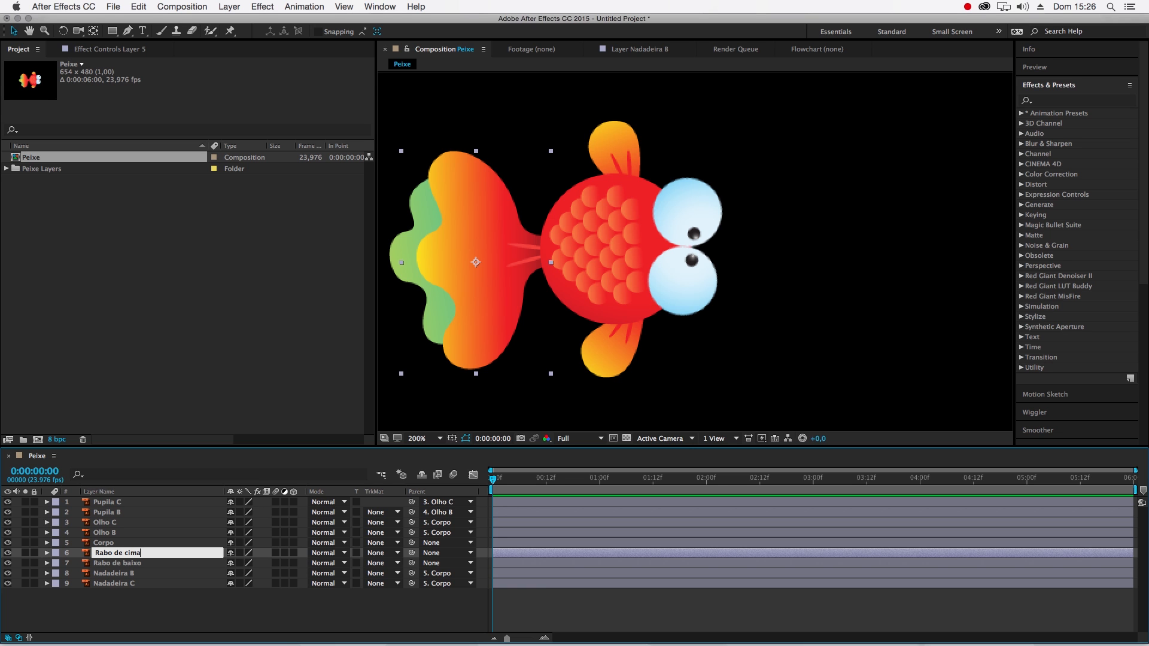
type("Rabo de C")
key("Return")
Rename the green lower tail's layer as Rabo de B
left_click(117, 563)
key("Return")
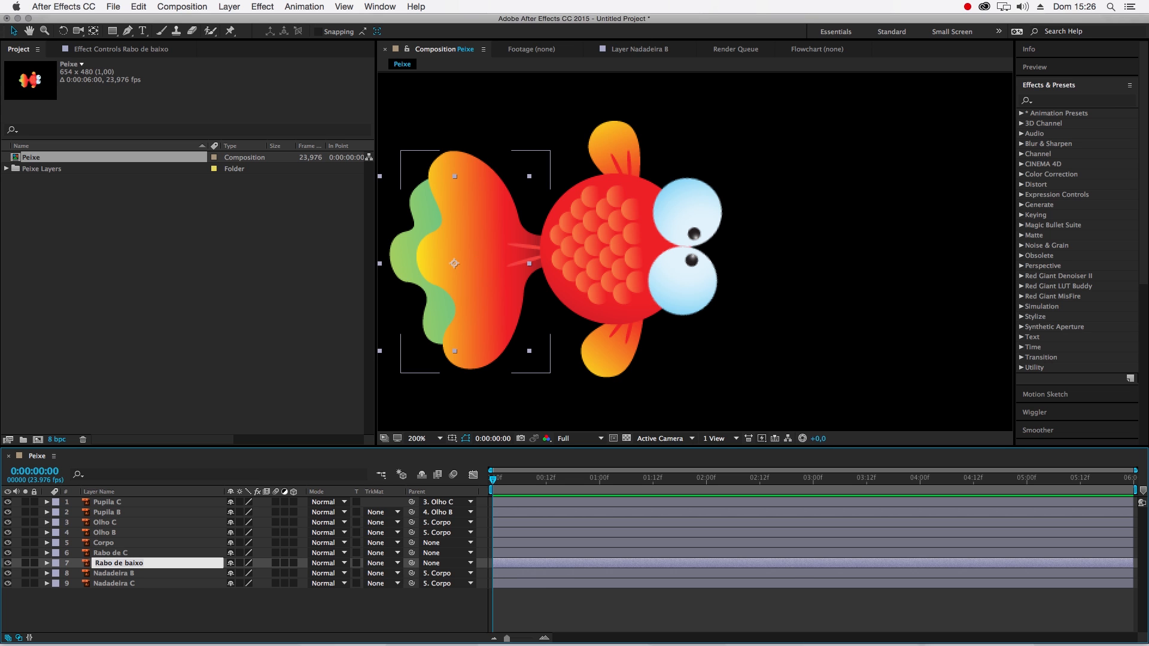
type("Rabo de B")
key("Return")
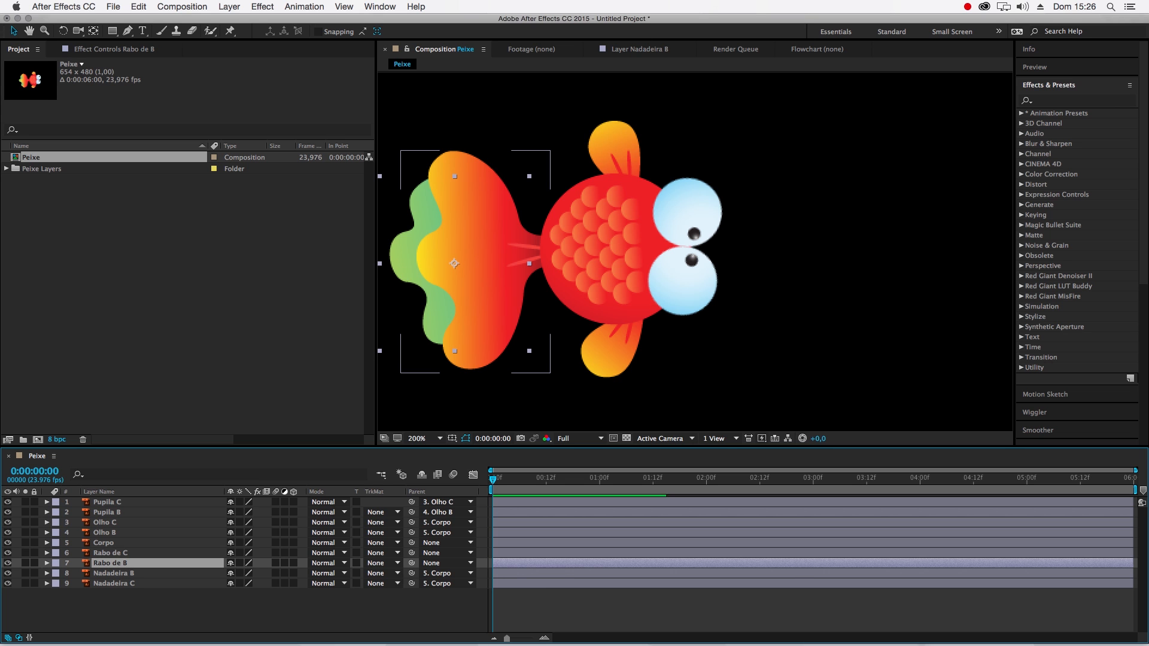
Parent both tail layers, Rabo de C and Rabo de B, to Corpo and rotate Corpo slightly to test the linked fish
left_click(104, 555, "shift")
left_click_drag(412, 563, 105, 543)
left_click(104, 543)
mouse_move(670, 294)
left_mouse_down()
mouse_move(621, 287)
mouse_move(718, 290)
mouse_move(621, 290)
mouse_move(660, 300)
mouse_move(654, 253)
mouse_move(626, 277)
mouse_move(629, 291)
mouse_move(647, 275)
mouse_move(682, 288)
left_mouse_up()
scroll(658, 275, "down", 1)
scroll(658, 274, "up", 1)
key("w")
scroll(701, 270, "down", 1)
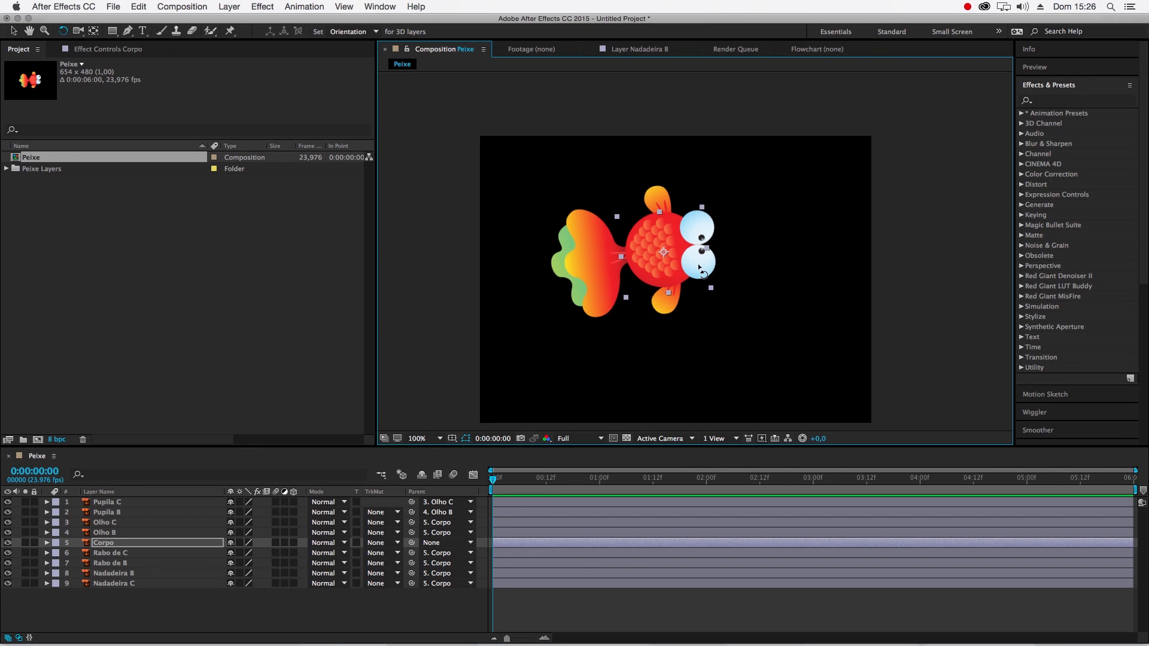
mouse_move(674, 276)
left_mouse_down()
mouse_move(672, 261)
mouse_move(608, 257)
mouse_move(736, 257)
mouse_move(621, 264)
mouse_move(699, 270)
mouse_move(670, 271)
left_mouse_up()
Record a freehand, winding motion path for the Corpo layer with Motion Sketch at 100% capture speed
left_click(381, 7)
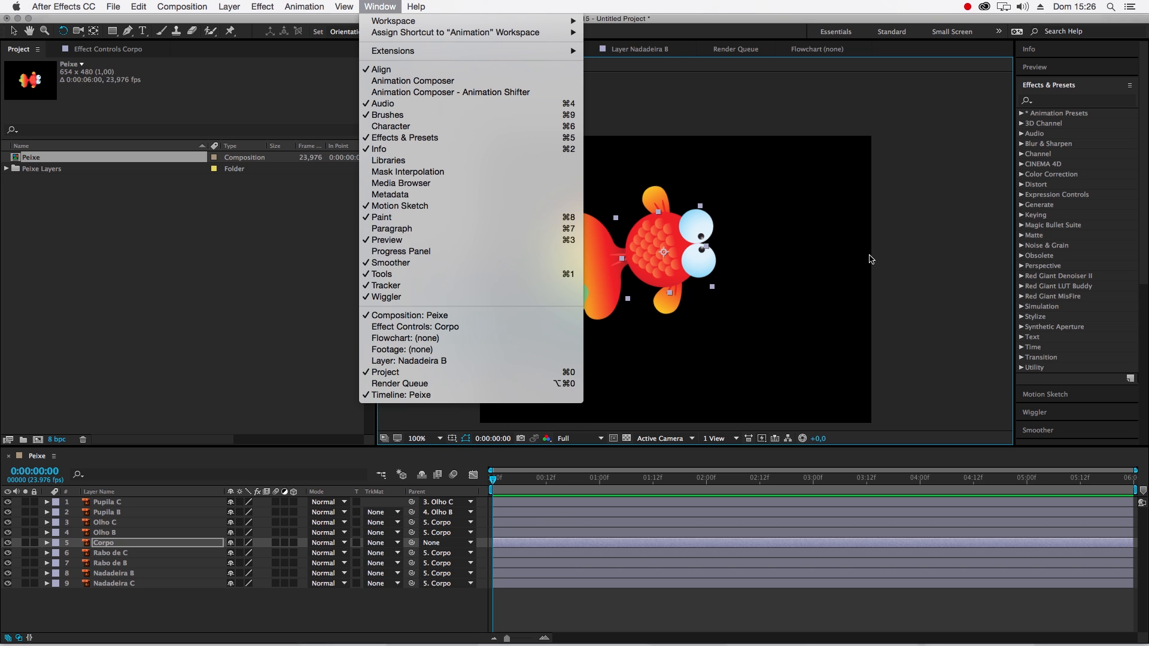
left_click(1045, 81)
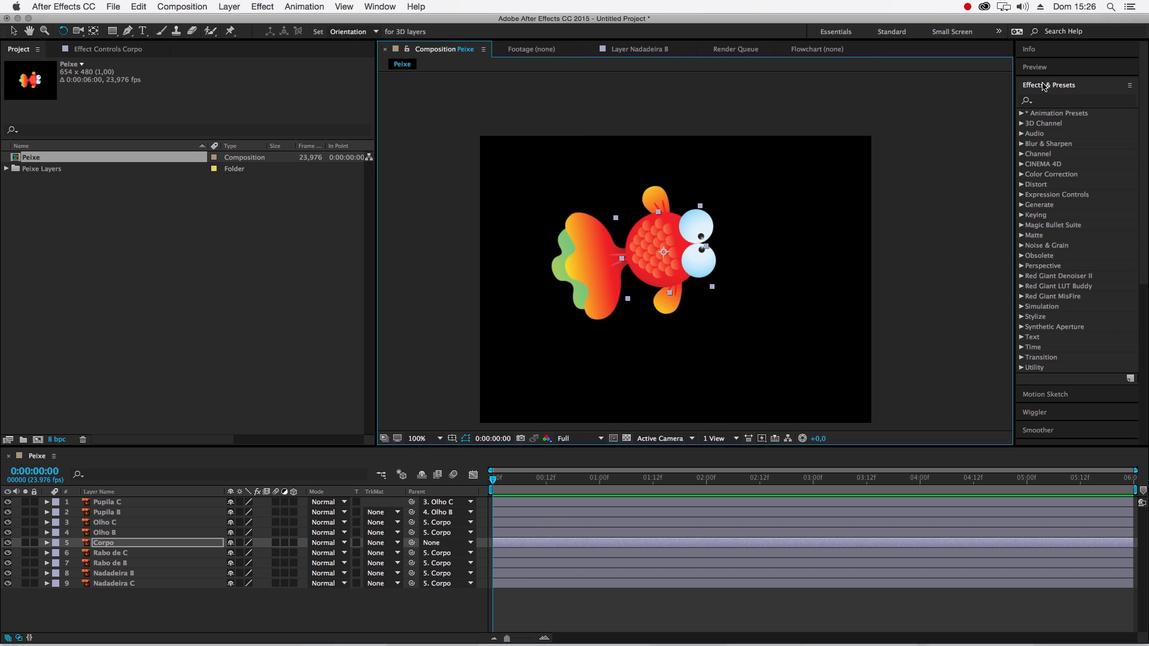
left_click(1041, 87)
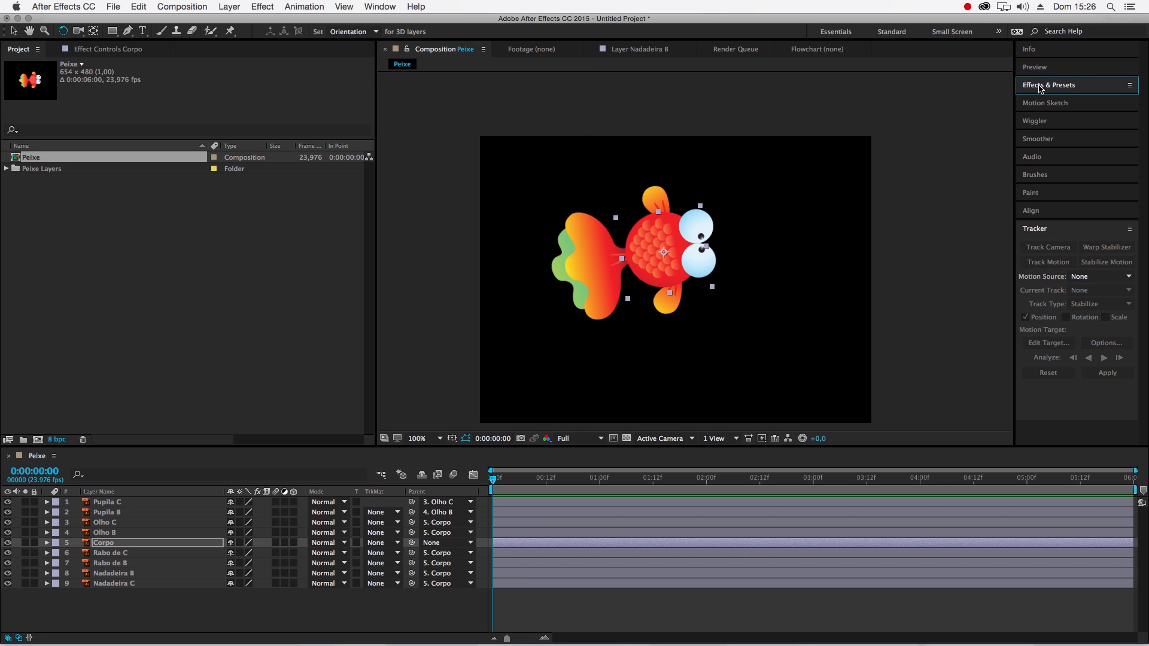
left_click(1037, 228)
left_click(1038, 104)
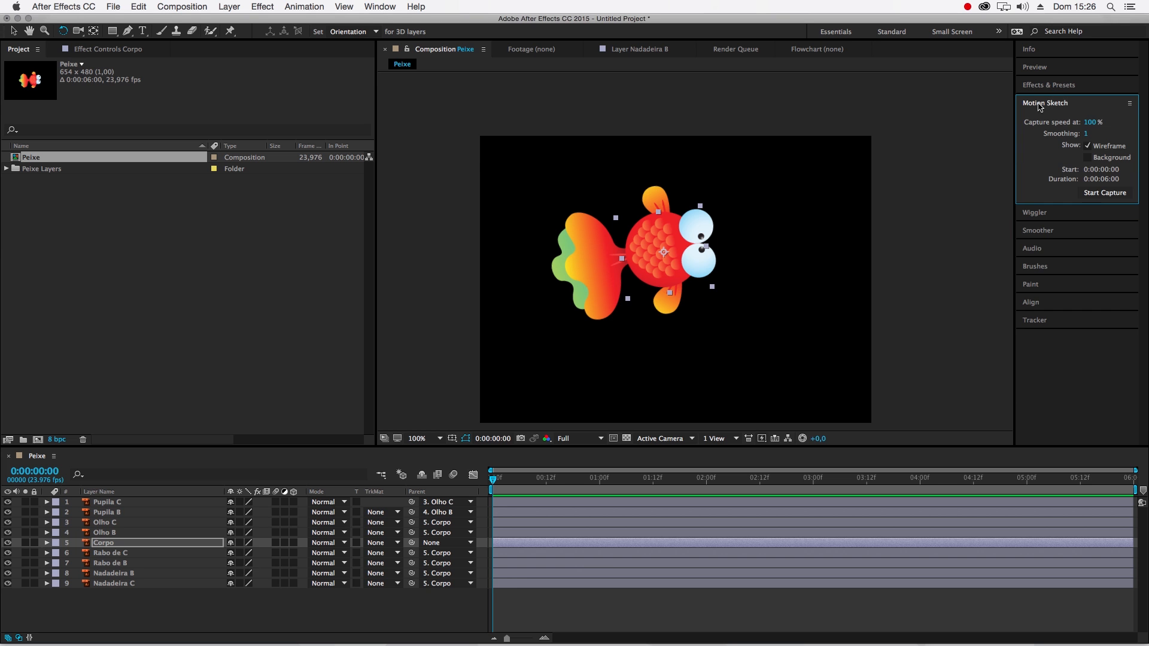
left_click(1105, 193)
mouse_move(576, 266)
left_mouse_down()
mouse_move(596, 243)
mouse_move(624, 264)
mouse_move(675, 250)
mouse_move(705, 273)
mouse_move(743, 269)
mouse_move(753, 297)
mouse_move(730, 323)
mouse_move(670, 327)
mouse_move(658, 351)
mouse_move(600, 364)
mouse_move(585, 355)
mouse_move(648, 383)
mouse_move(743, 391)
left_mouse_up()
Set the Corpo layer's auto-orientation to Orient Along Path and scrub through the fish's movement up to 0:00:03:12
right_click(569, 282)
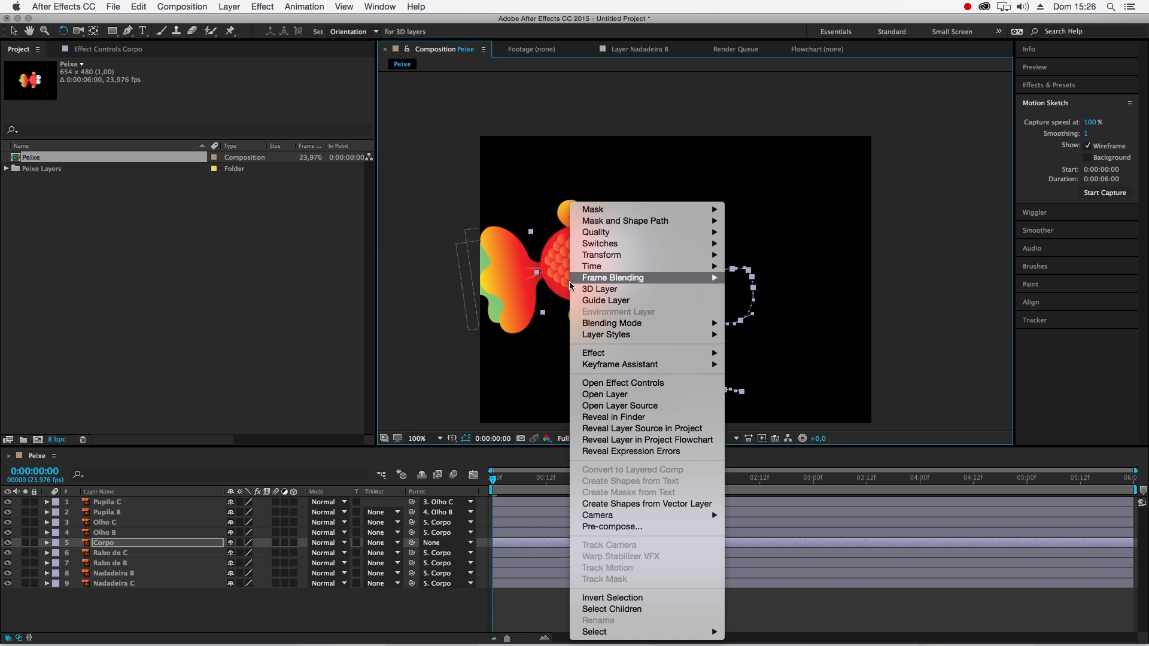
mouse_move(617, 257)
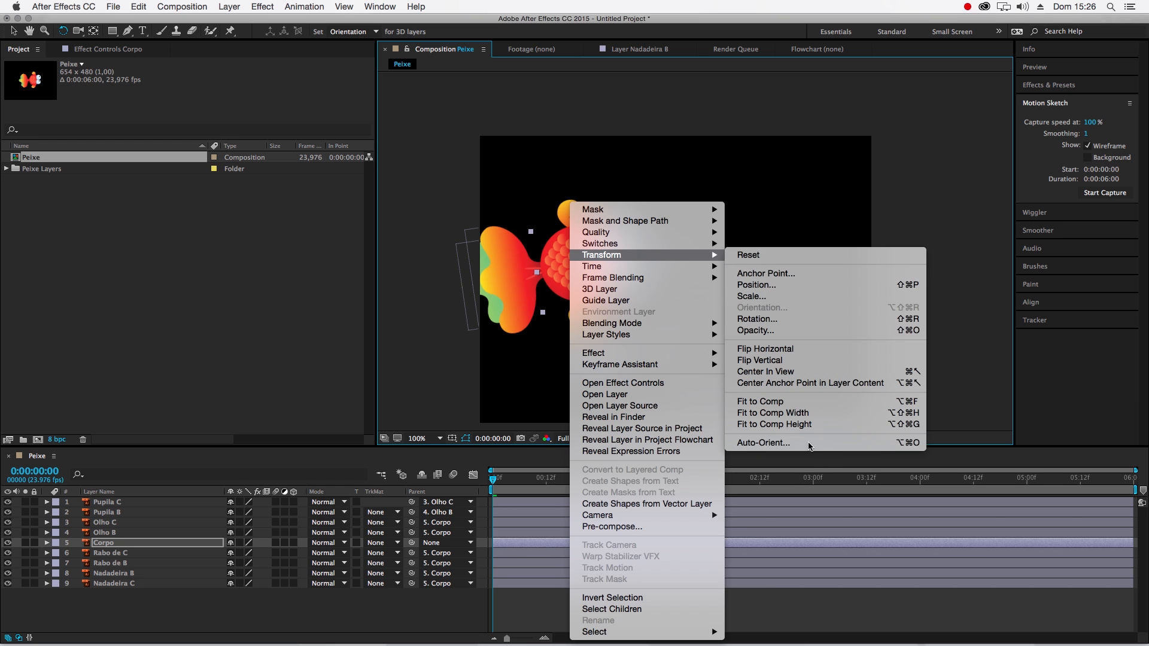
left_click(808, 442)
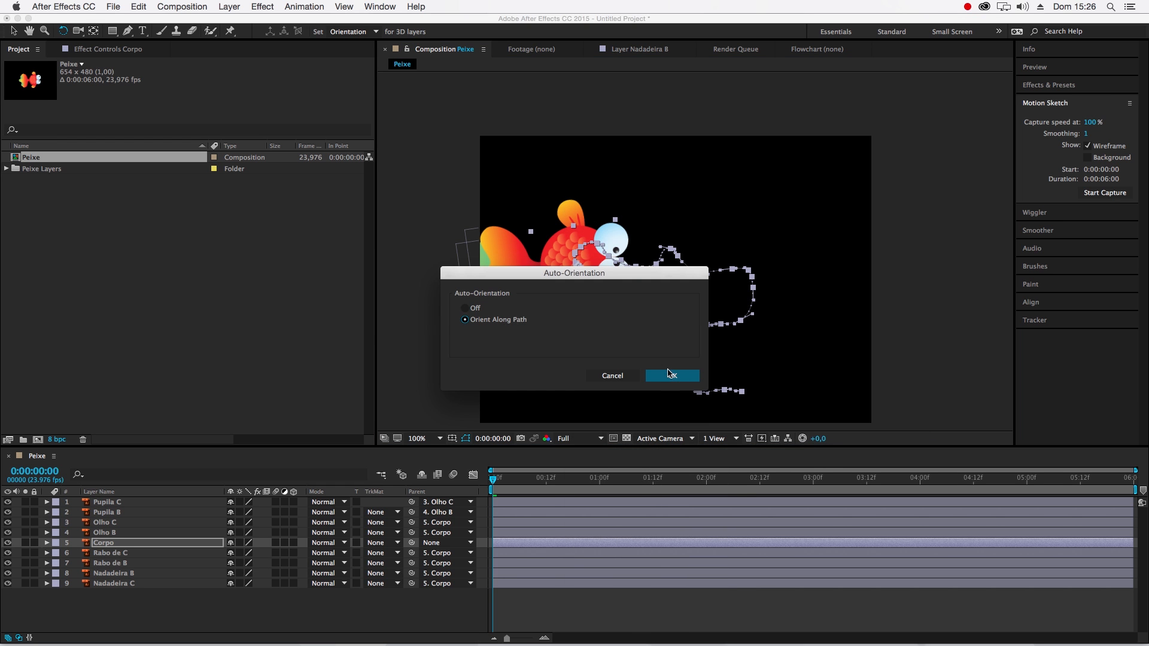
left_click(680, 380)
left_click(436, 610)
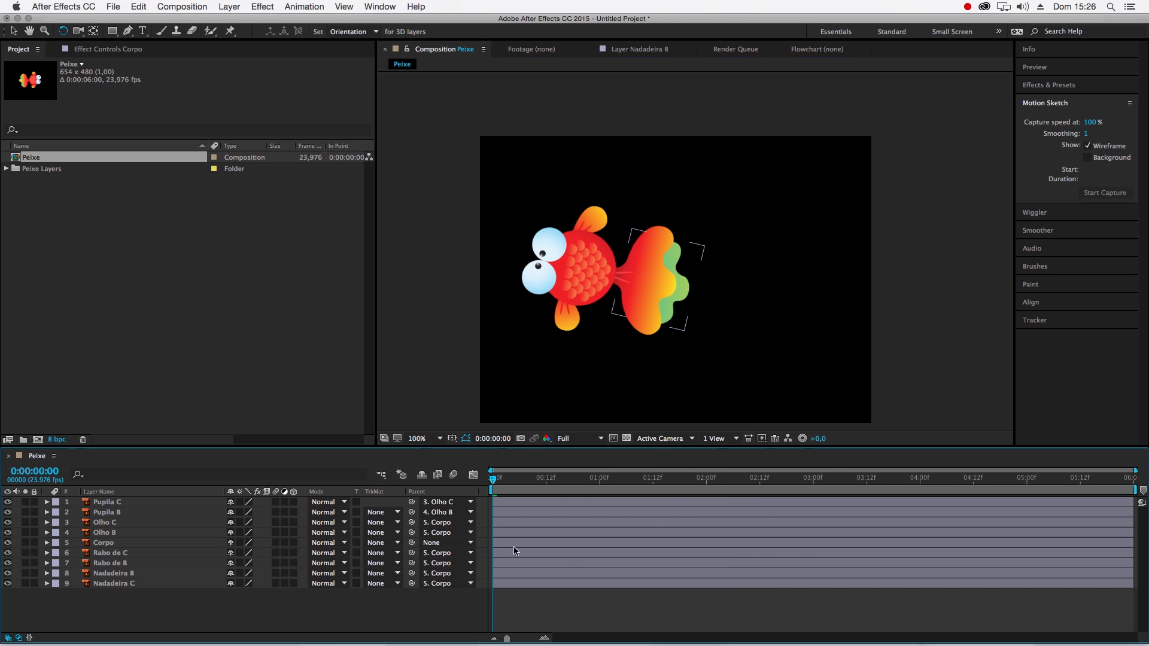
left_click_drag(504, 486, 870, 497)
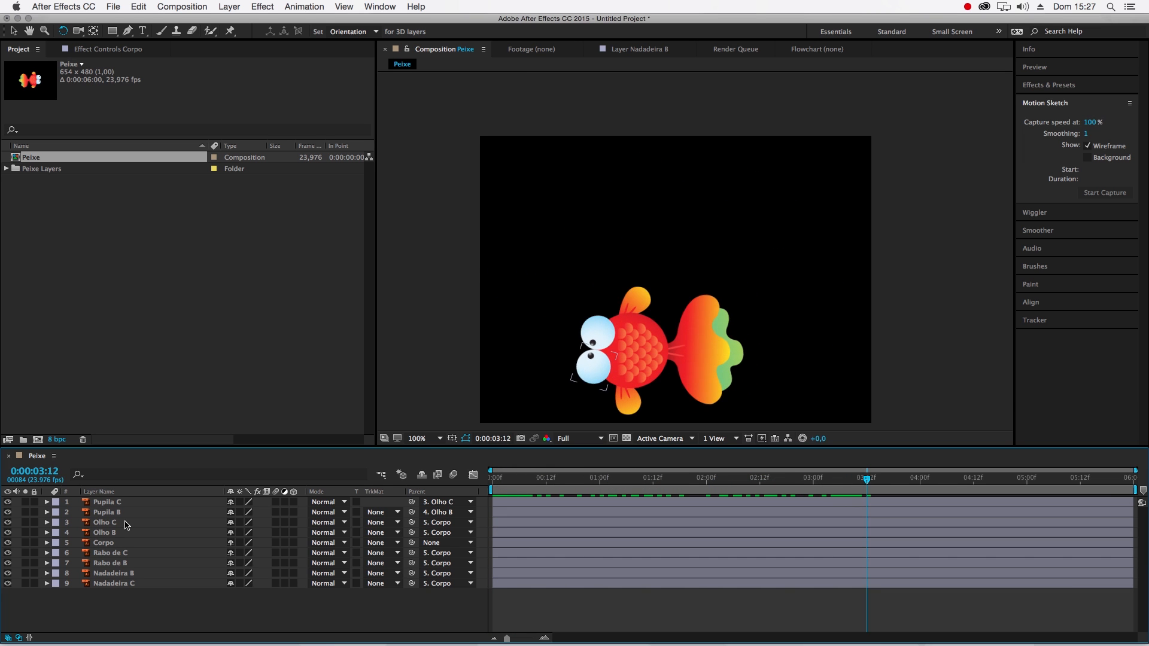
Set the rotation of Olho C to about 102.8° and Olho B to about 121.3°, and keyframe both at the composition's start
left_click(106, 524)
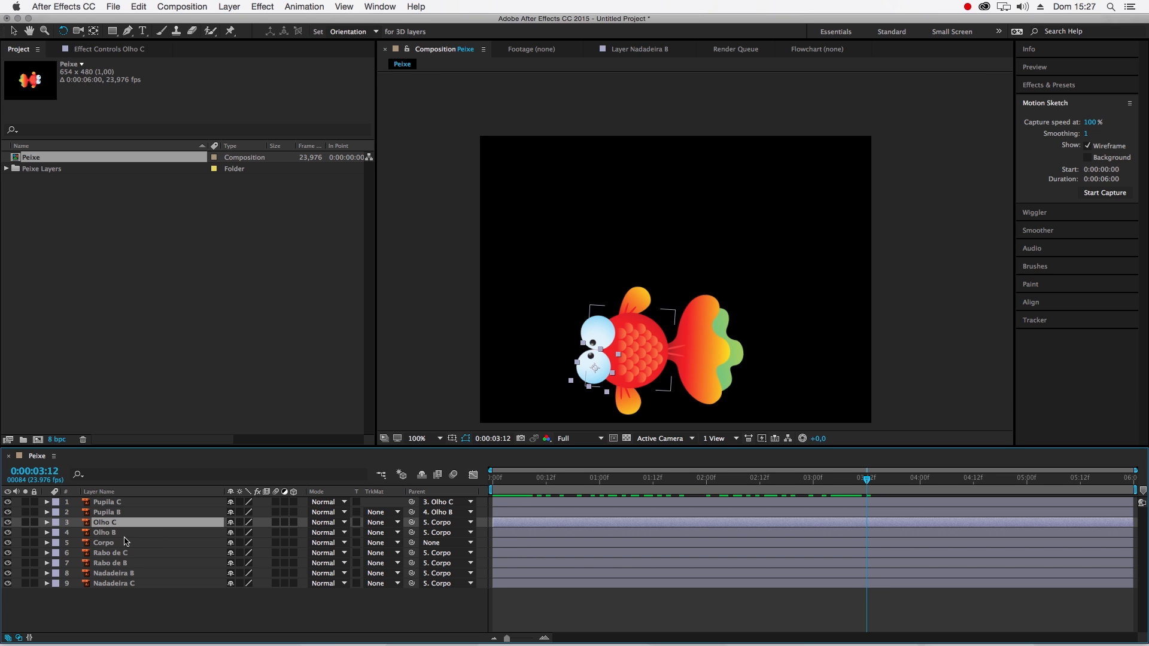
left_click(122, 534, "shift")
key("r")
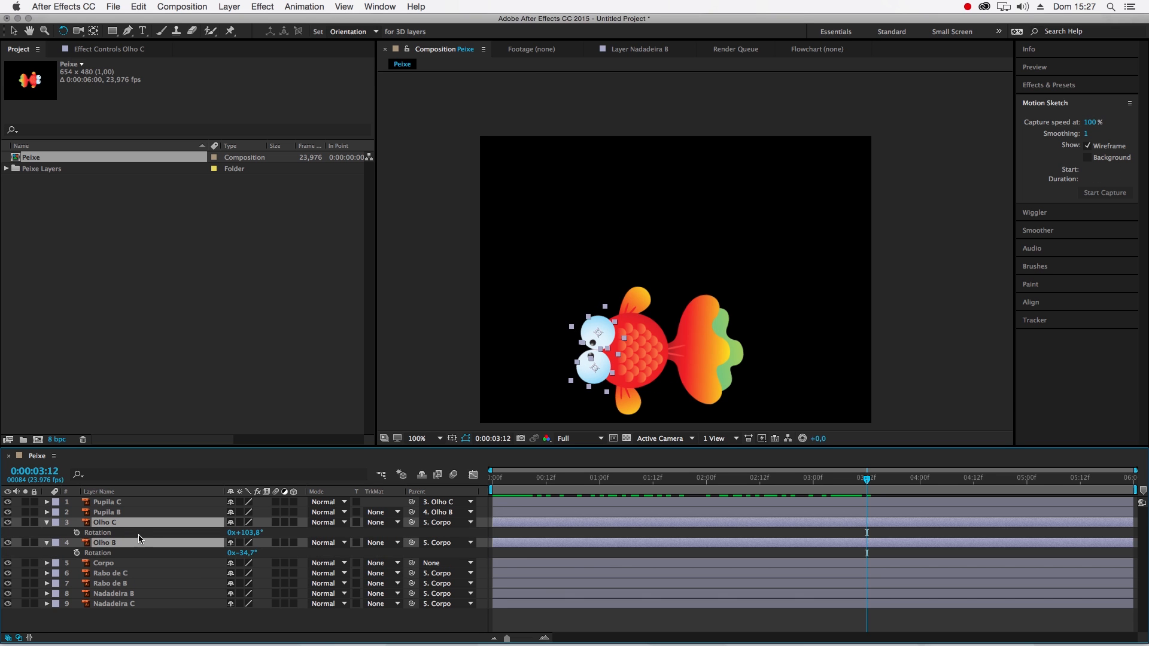
left_click_drag(251, 538, 281, 553)
left_click_drag(565, 483, 420, 484)
left_click_drag(253, 557, 317, 556)
left_click_drag(249, 532, 304, 532)
left_click(76, 553)
left_click(77, 533)
Add second rotation keyframes at about 12 frames, turning Olho C to 30.8° and Olho B to 34.3°, and preview up to 0:00:02:02
key("space")
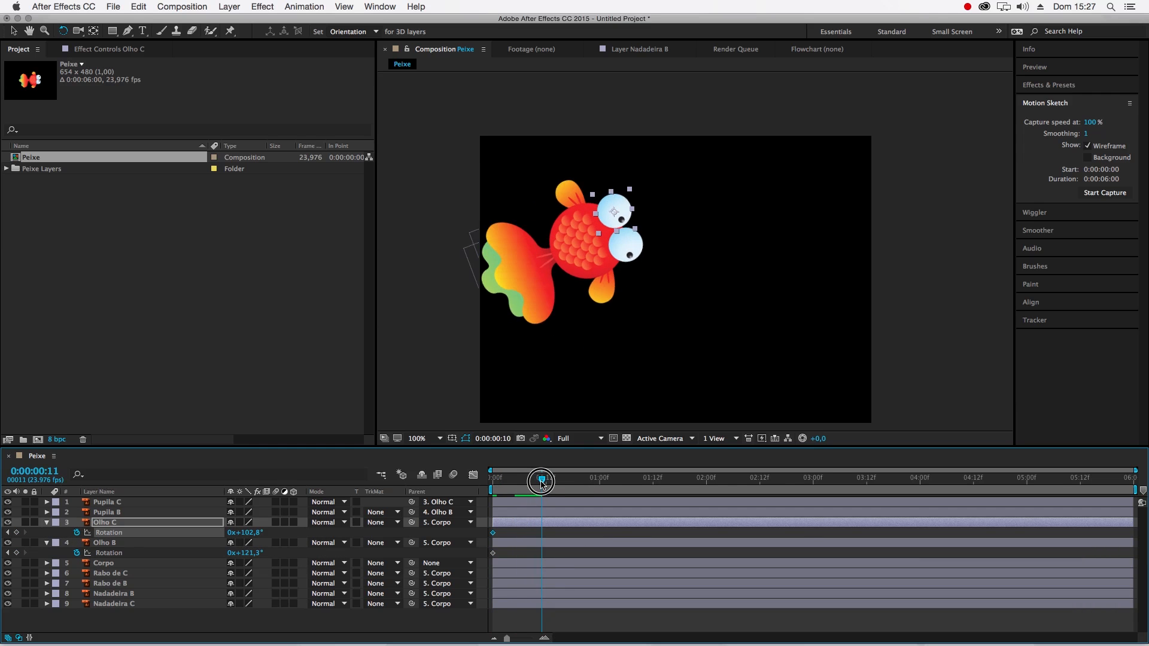
left_click_drag(256, 531, 216, 541)
left_click(633, 485)
left_click_drag(634, 485, 712, 488)
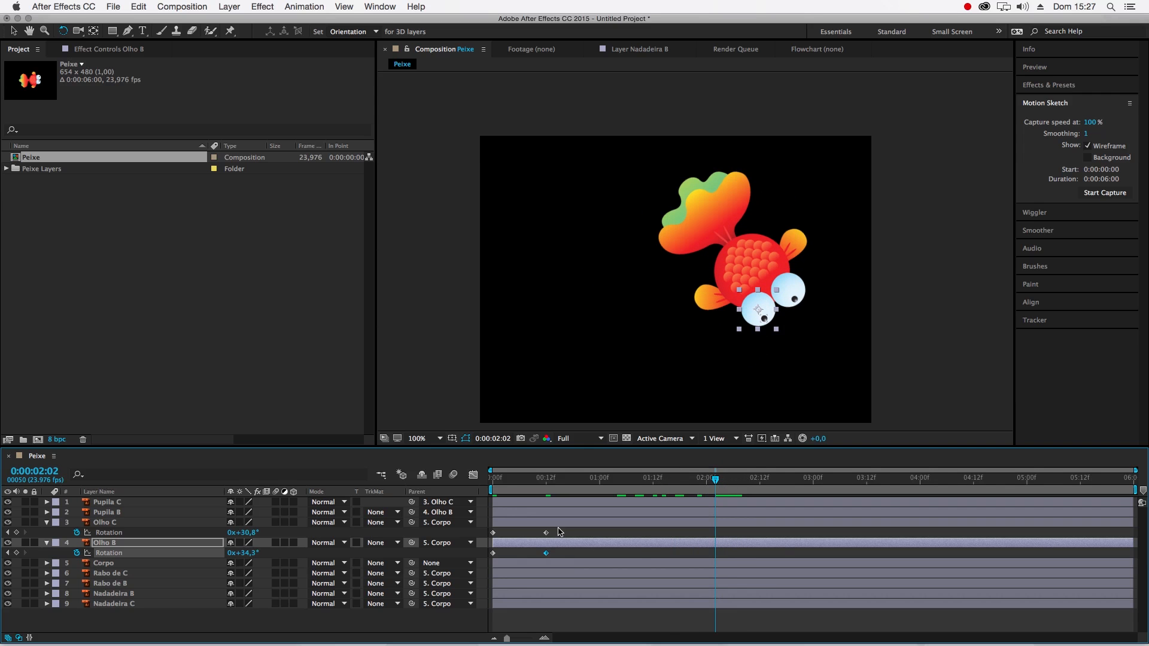
Keyframe the eye rotations at 0:00:02:02 (Olho C 41.8°, Olho B 45.3°) and at 0:00:02:12 (Olho C 31.8°, Olho B 30.3°)
mouse_move(254, 556)
left_mouse_down()
mouse_move(244, 553)
mouse_move(262, 556)
mouse_move(261, 536)
left_mouse_up()
left_click_drag(735, 483, 760, 484)
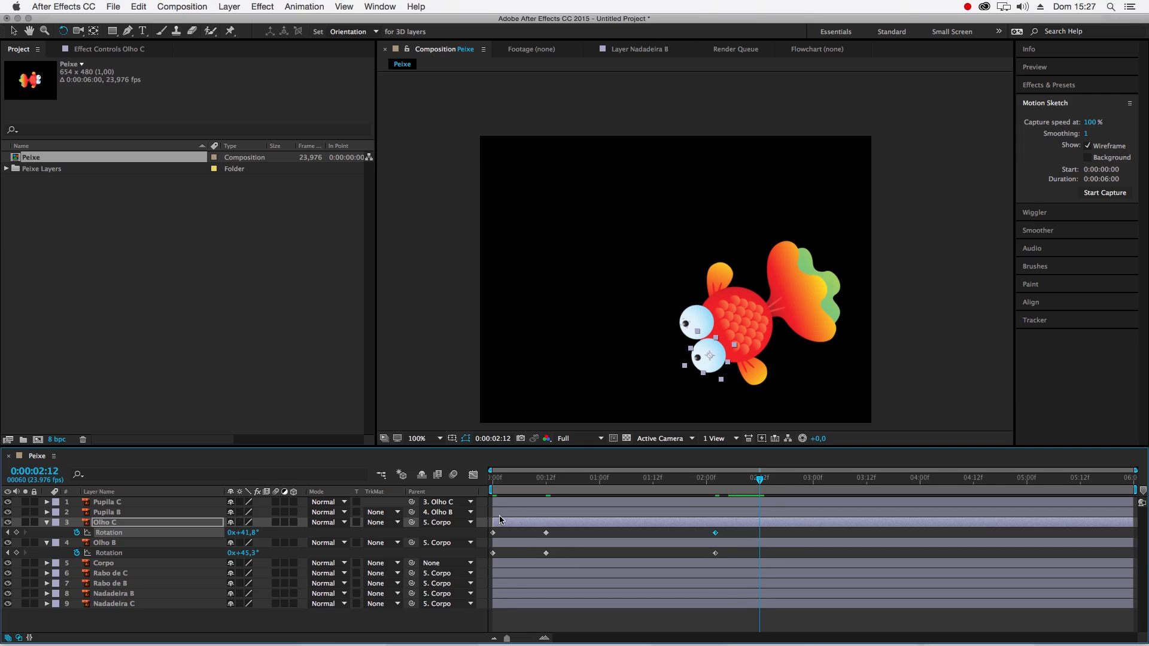
mouse_move(252, 537)
left_mouse_down()
mouse_move(256, 551)
mouse_move(236, 551)
left_mouse_up()
At 0:00:04:14, keyframe Olho C's rotation at 16.8° and Olho B's at 20.3°, end the work area there and preview
left_click_drag(776, 482, 982, 482)
left_click(60, 533)
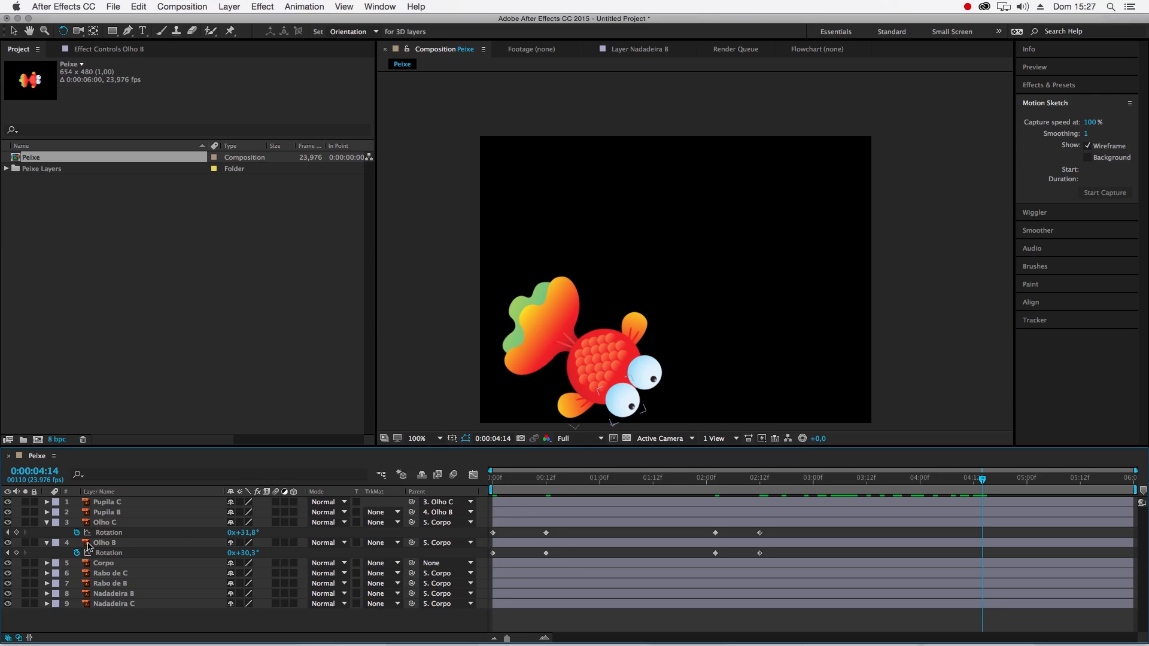
left_click_drag(259, 534, 239, 555)
key("n")
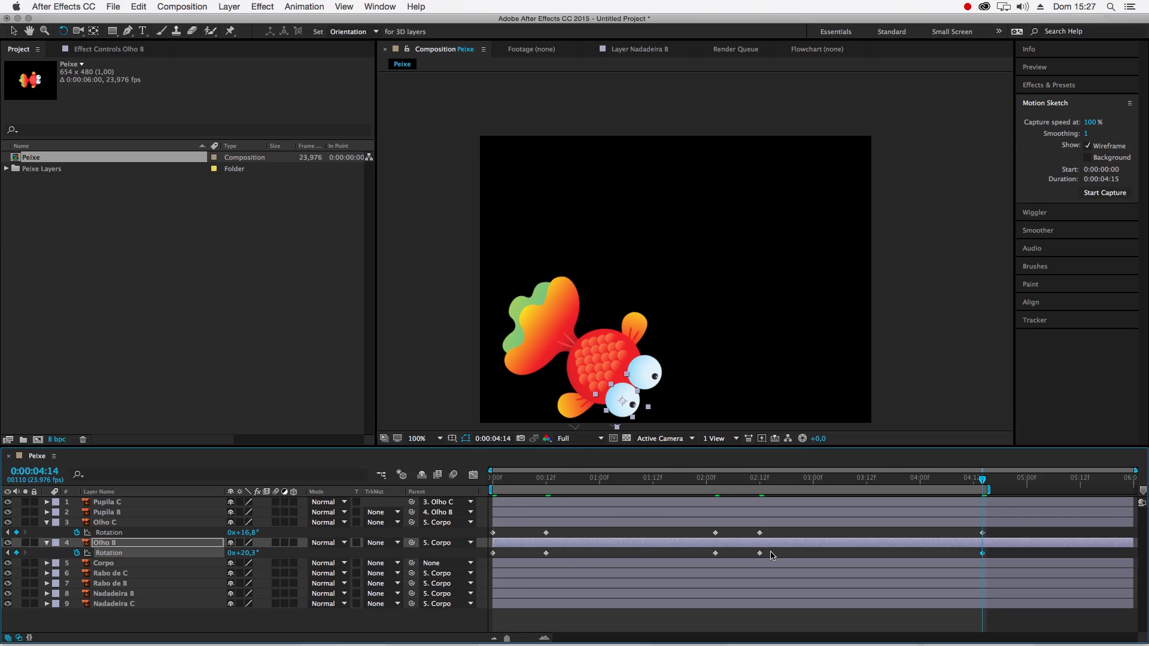
key("space")
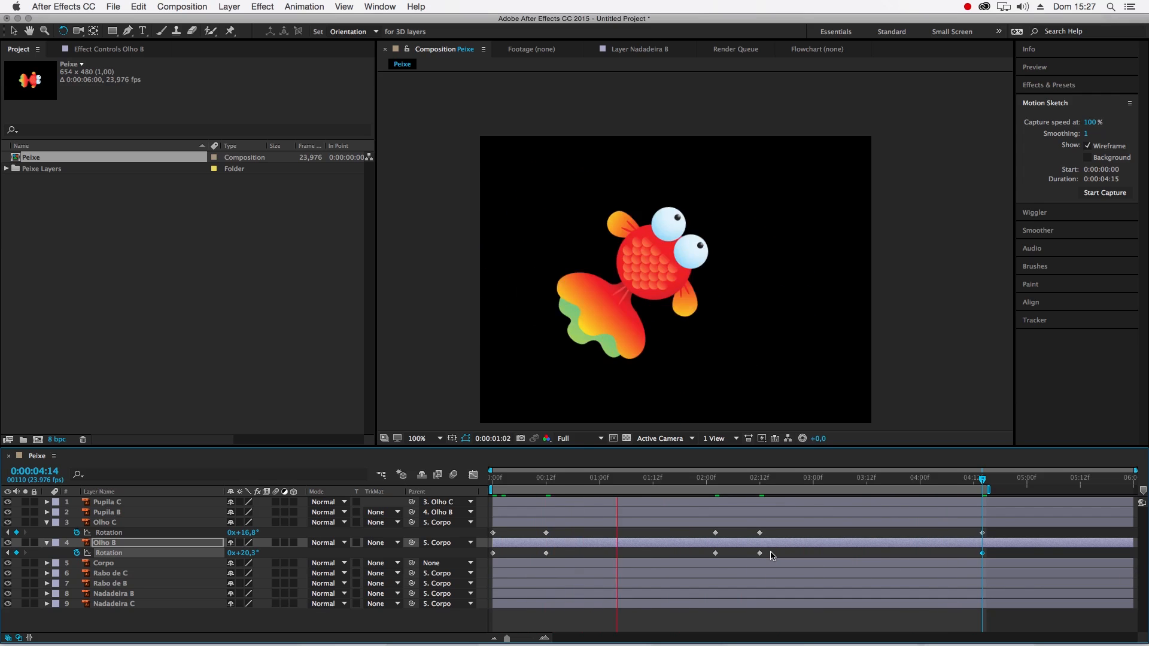
Move the second rotation keyframes of Olho C and Olho B from 12 frames to about 0:00:01:06 and preview the result
left_click(544, 538)
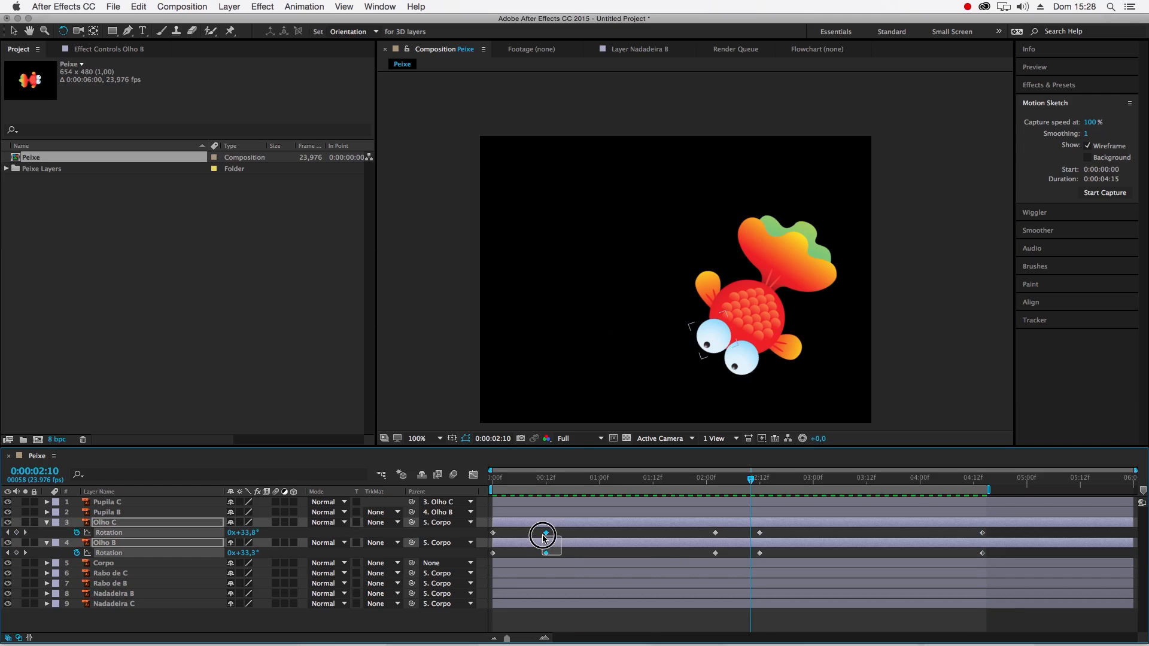
left_click(546, 533, "shift")
left_click_drag(549, 534, 627, 537)
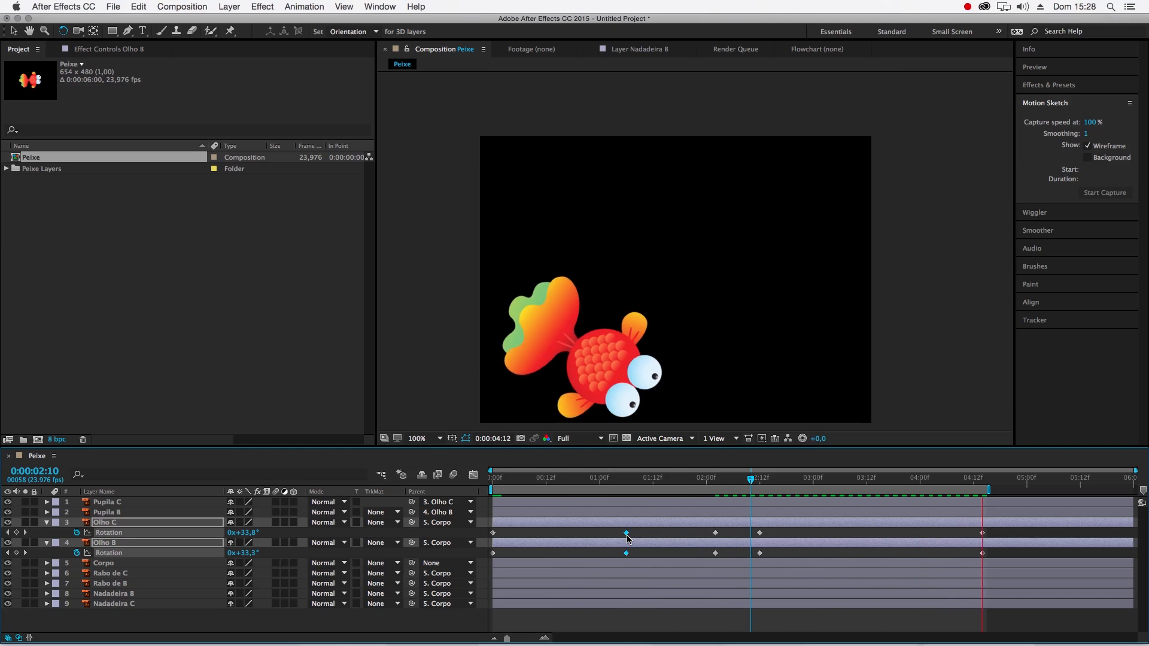
key("space")
Add initial rotation keyframes to Nadadeira B and Nadadeira C at the composition's start
left_click(121, 584)
left_click(120, 595)
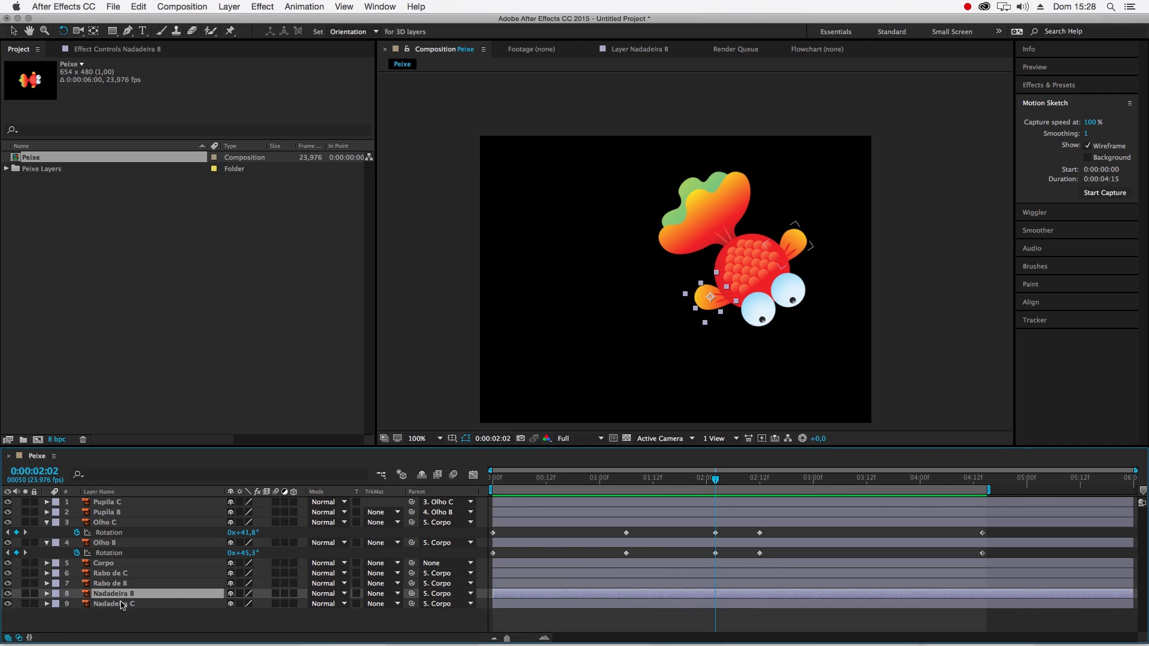
left_click(121, 605, "shift")
left_click_drag(504, 483, 456, 485)
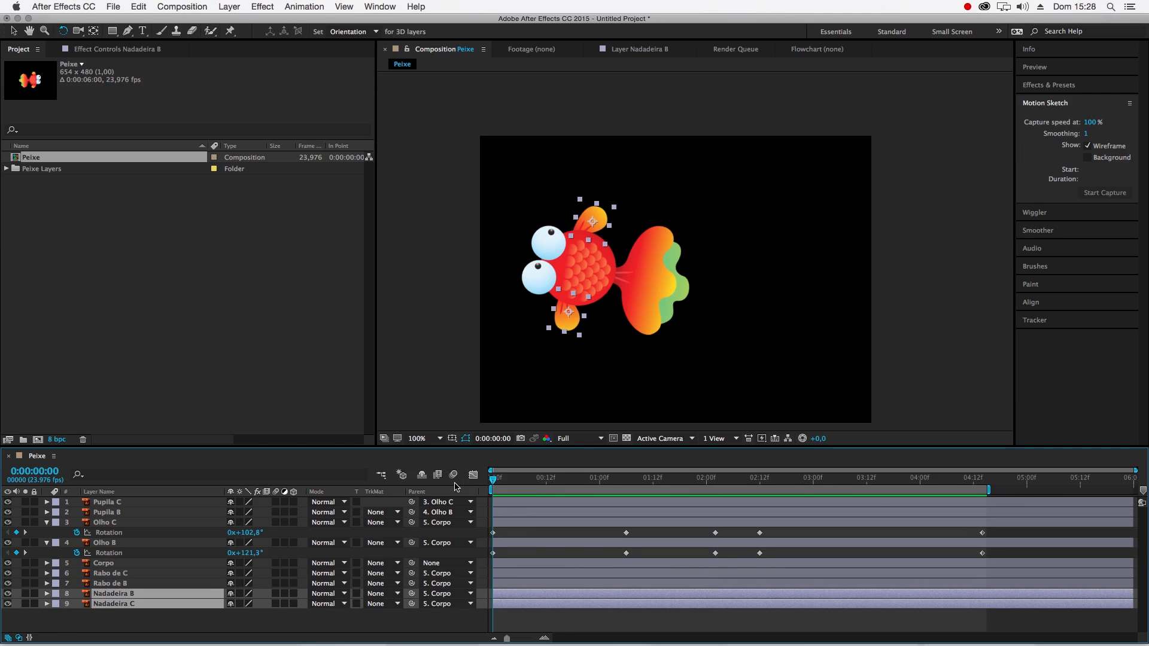
key("r")
left_click(76, 605)
key("space")
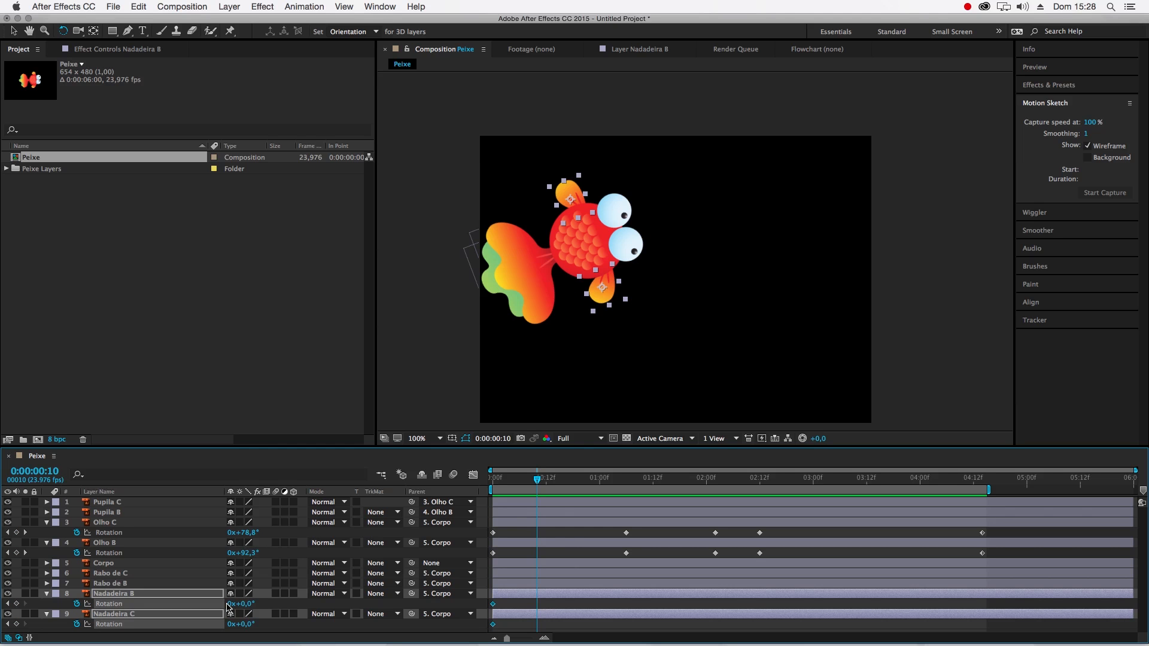
left_click(272, 609)
left_click_drag(244, 604, 258, 604)
key("super+z")
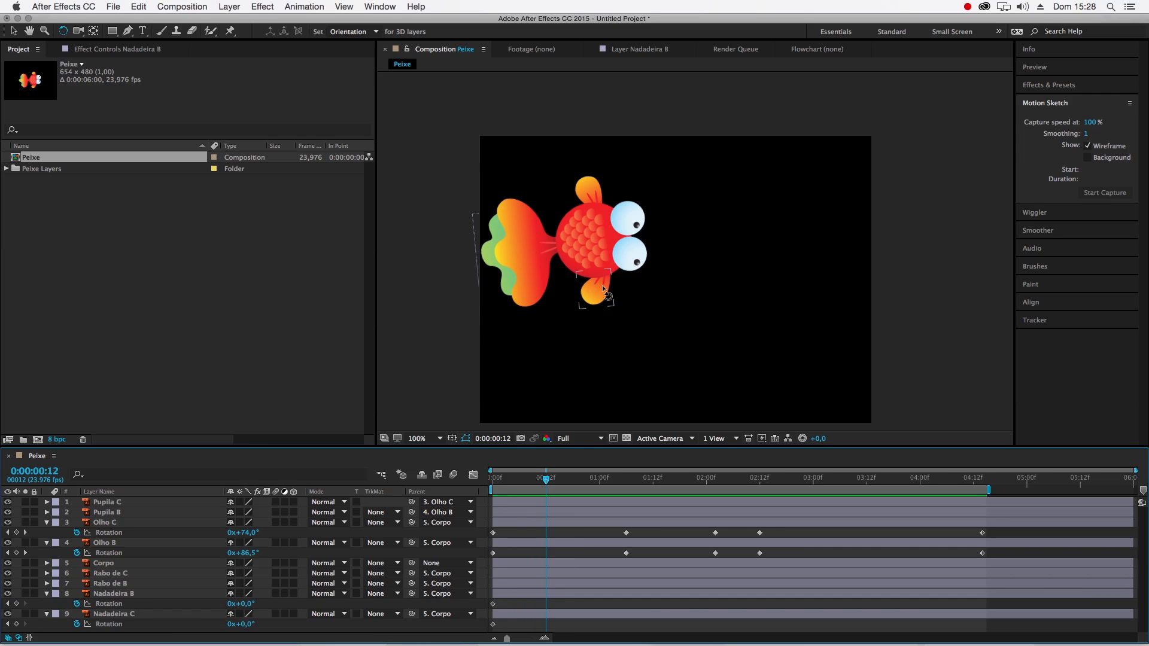
Move the anchor points of Nadadeira B and Nadadeira C to the fin bases, where they join the body
key("period")
left_click(494, 340)
key("y")
left_click_drag(496, 328, 518, 291)
left_click(479, 136)
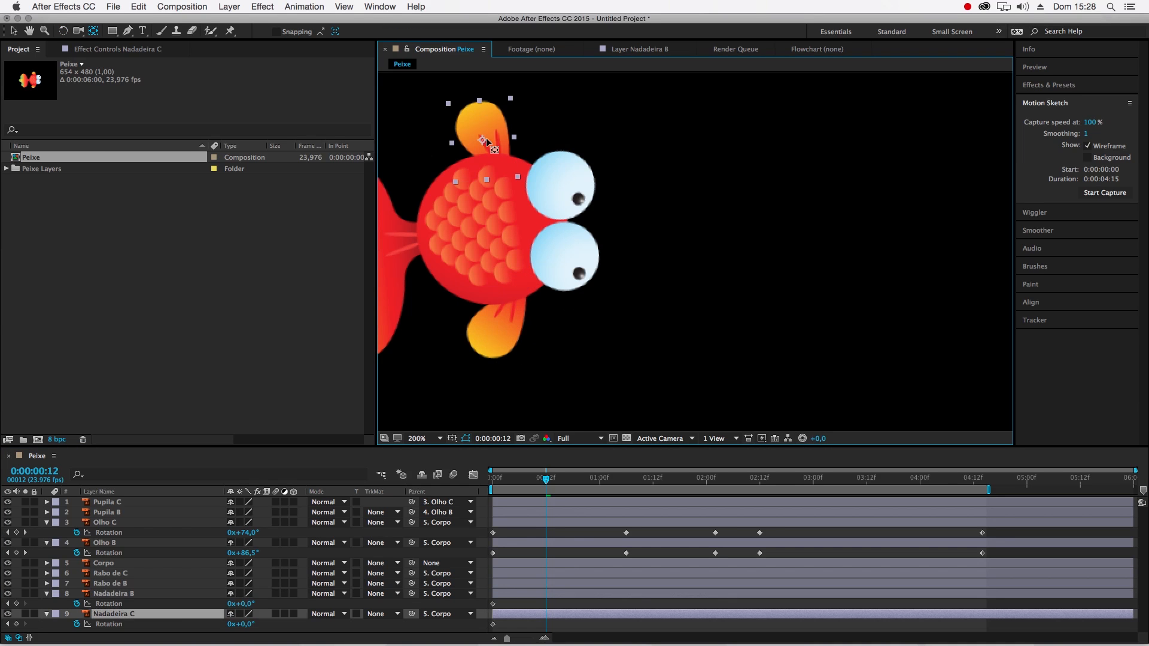
left_click_drag(482, 142, 500, 166)
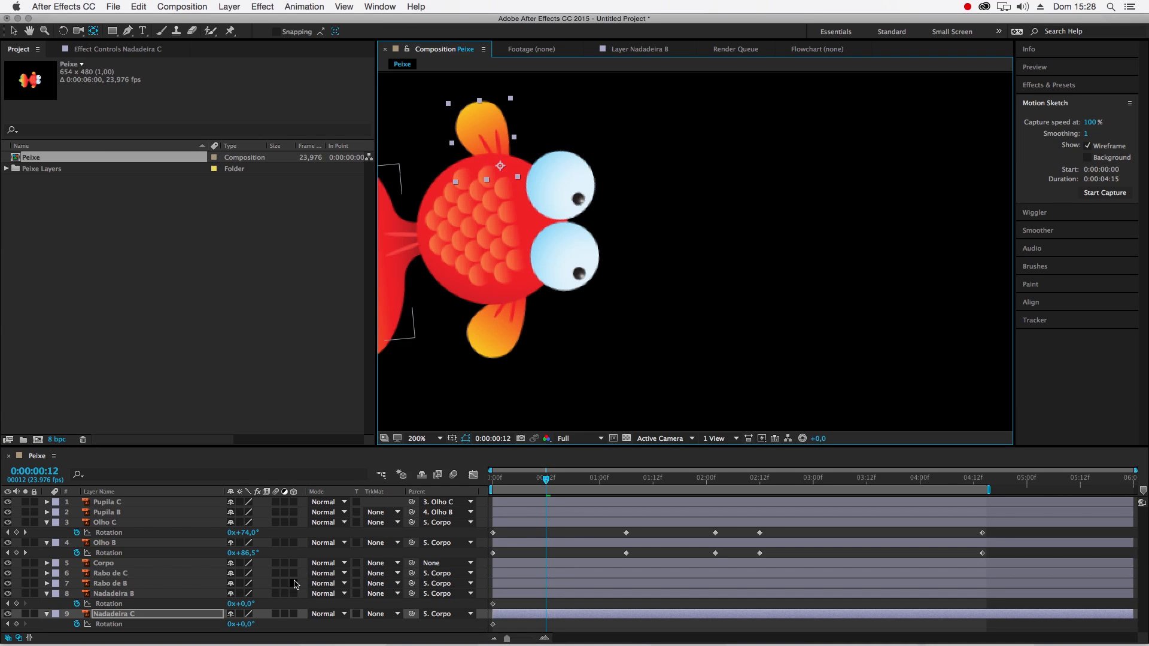
Keyframe the fin rotations: Nadadeira B from -20° at the start to 40° at 12 frames, Nadadeira C from 16° to -54°
left_click_drag(250, 605, 217, 630)
left_click_drag(513, 483, 450, 486)
left_click_drag(250, 626, 253, 623)
mouse_move(249, 605)
left_mouse_down()
mouse_move(264, 608)
mouse_move(236, 608)
left_mouse_up()
Move the second rotation keyframes of both Nadadeira layers earlier, to about 9 frames
left_click_drag(505, 483, 542, 484)
left_click_drag(555, 629, 539, 601)
left_click_drag(545, 604, 530, 605)
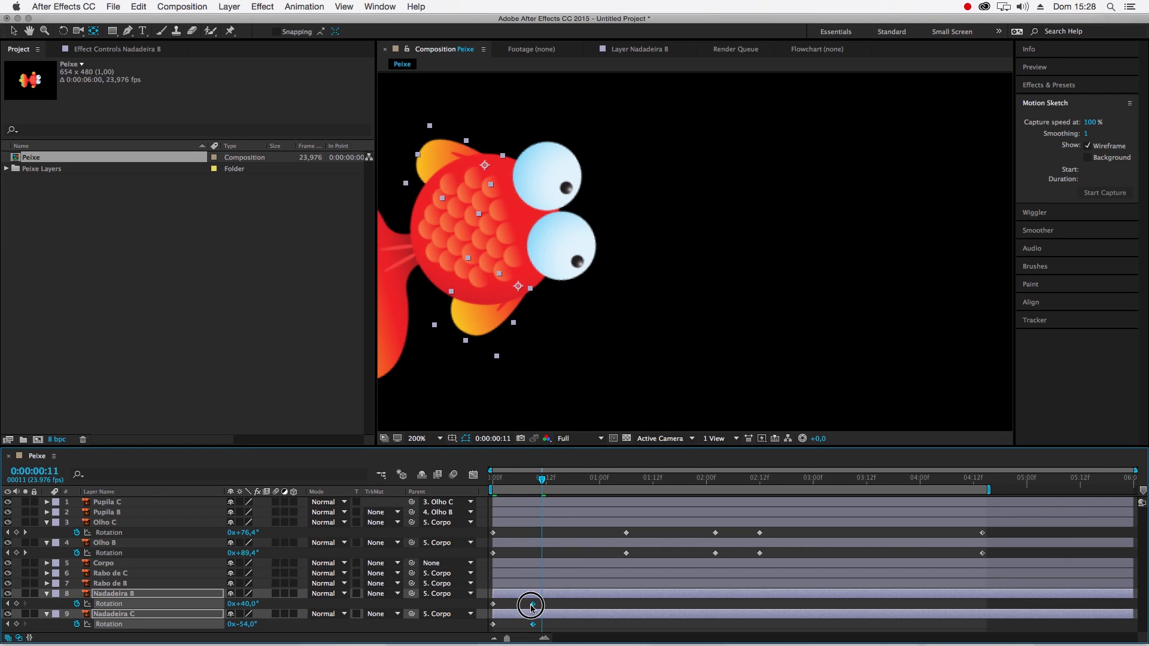
Add the expression loopOut() to the Rotation property of both Nadadeira B and Nadadeira C
left_click(364, 607)
left_click(76, 605, "alt")
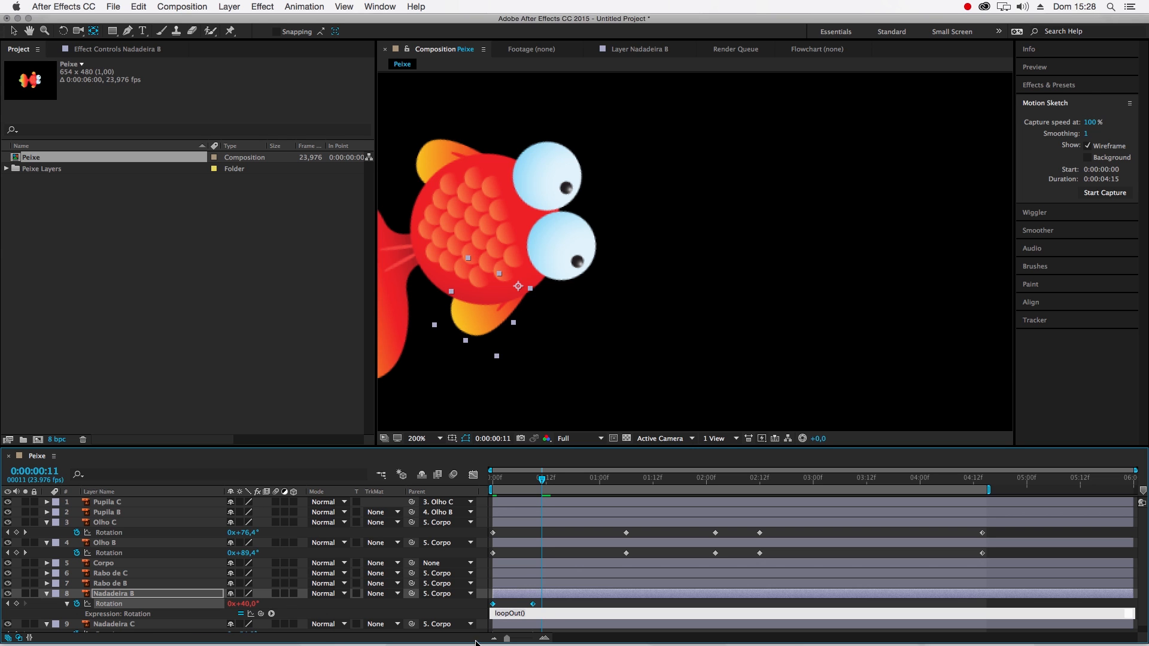
left_click(525, 587)
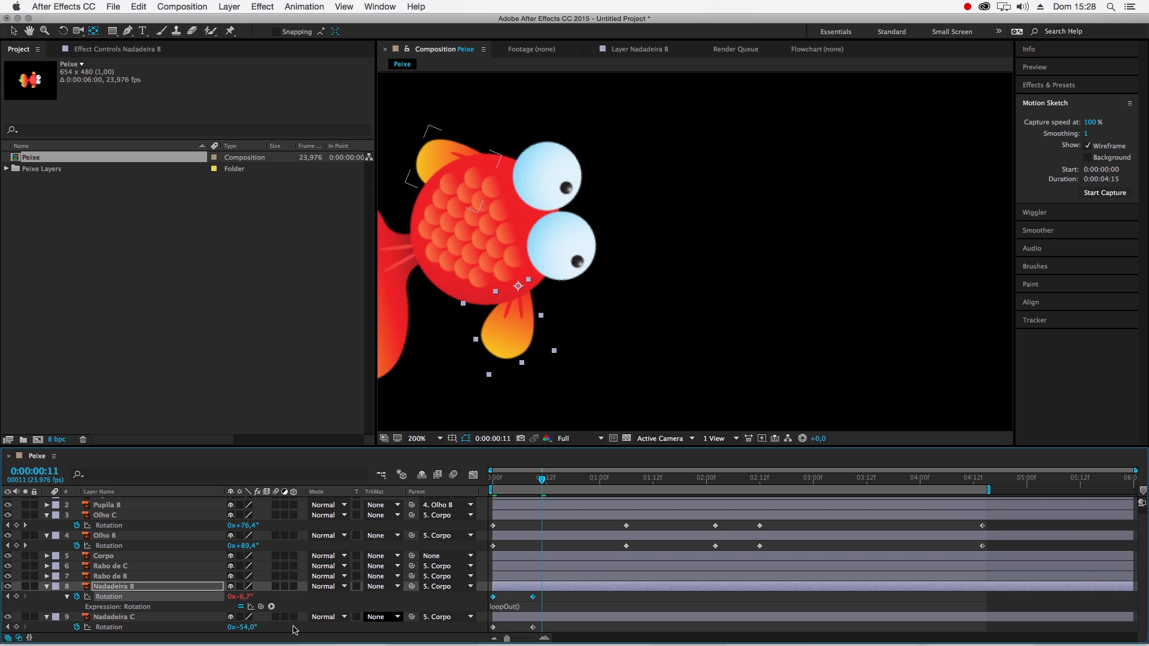
left_click(77, 628, "alt")
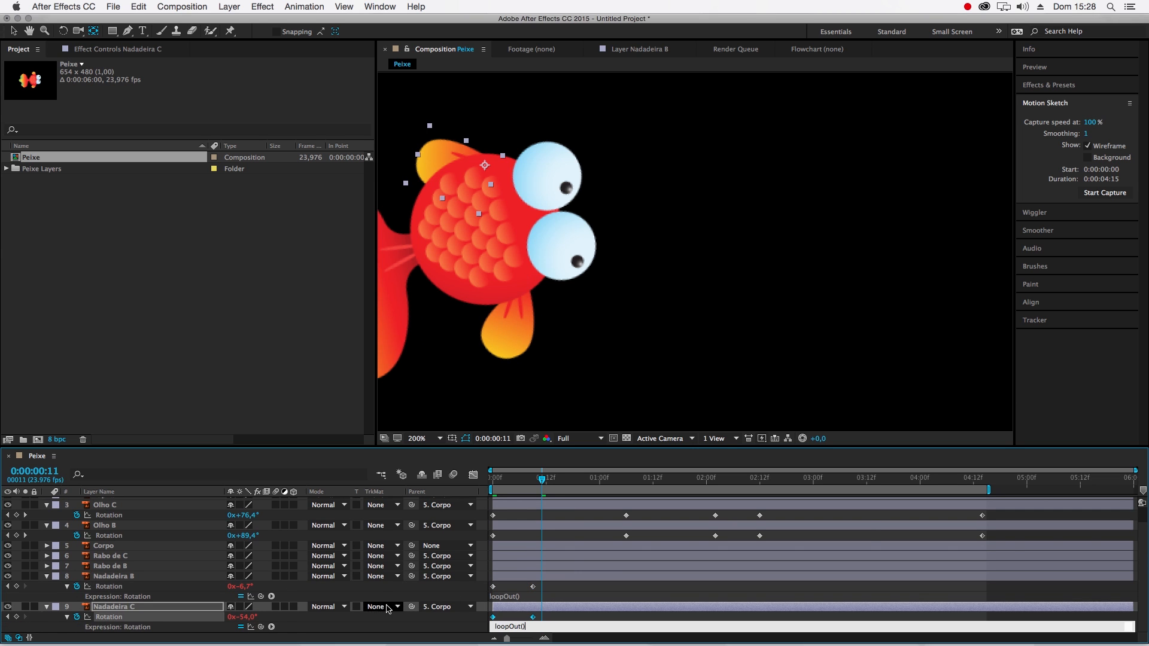
left_click(404, 596)
Copy the first rotation keyframe of Nadadeira B and of Nadadeira C and paste each on its own layer at 0:00:00:17
left_click_drag(560, 486, 568, 485)
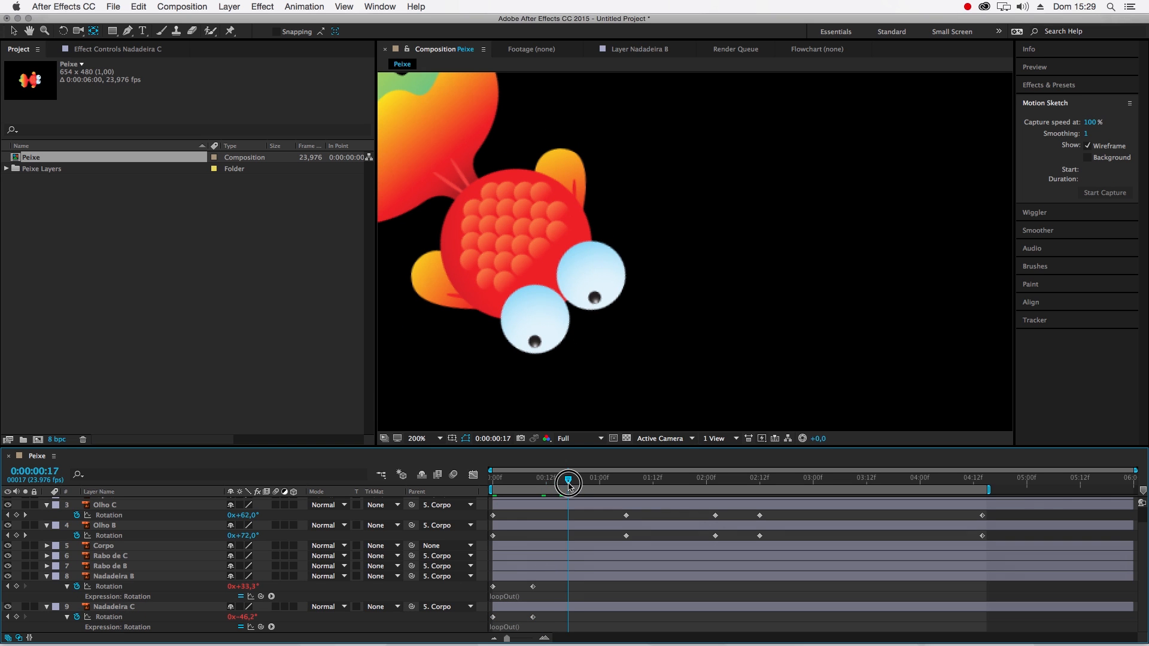
left_click_drag(502, 587, 479, 615)
key("super+v")
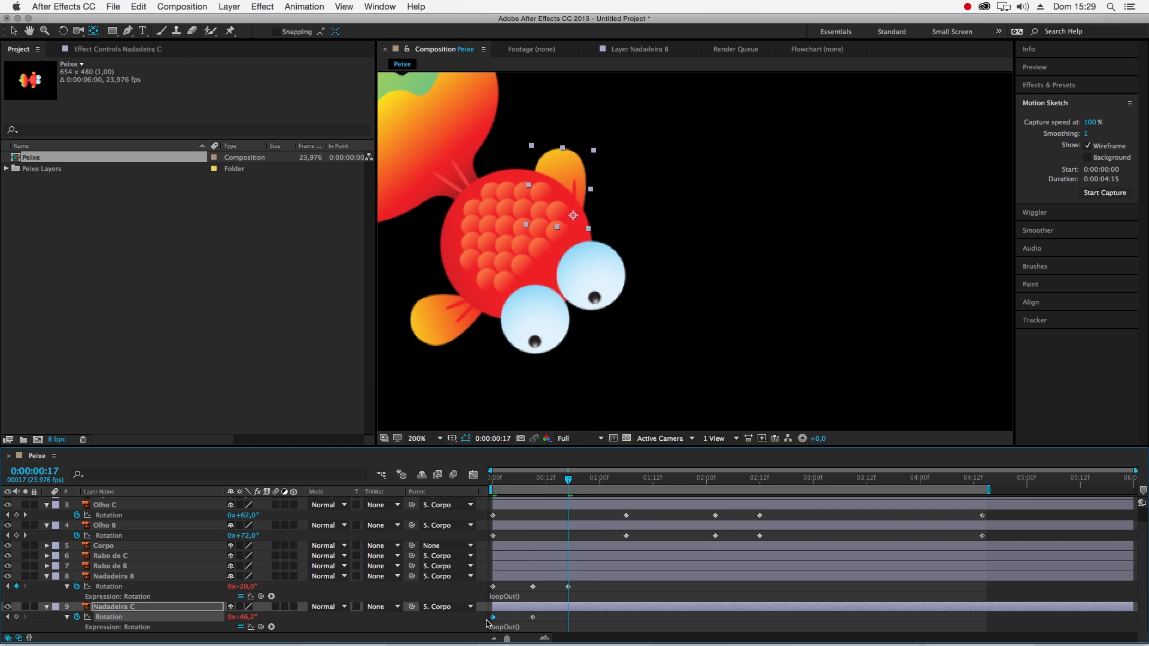
key("super+v")
Apply Easy Ease to all rotation keyframes of Nadadeira B and Nadadeira C and preview the fin movement
left_click_drag(590, 618, 479, 591)
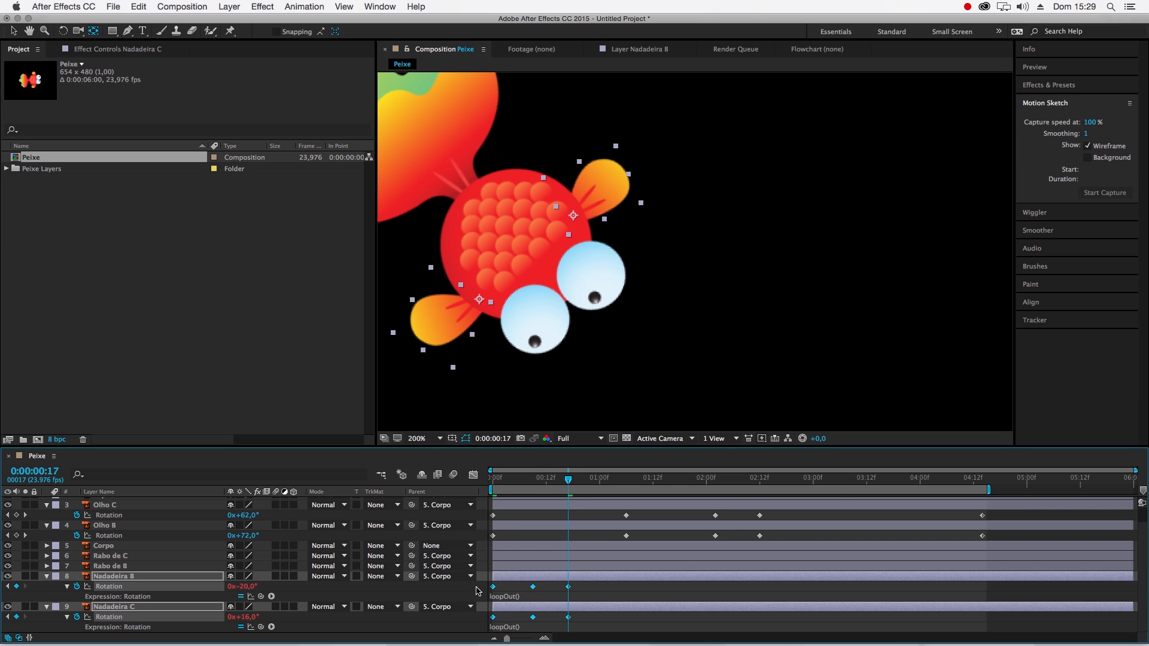
key("space")
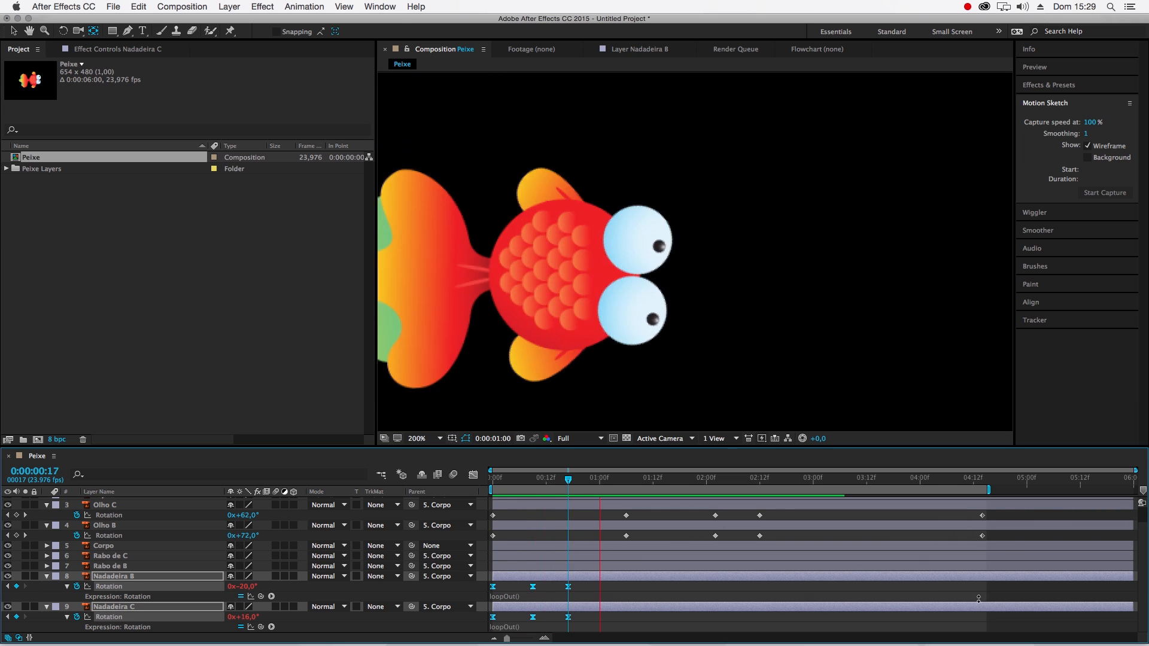
scroll(716, 276, "down", 2)
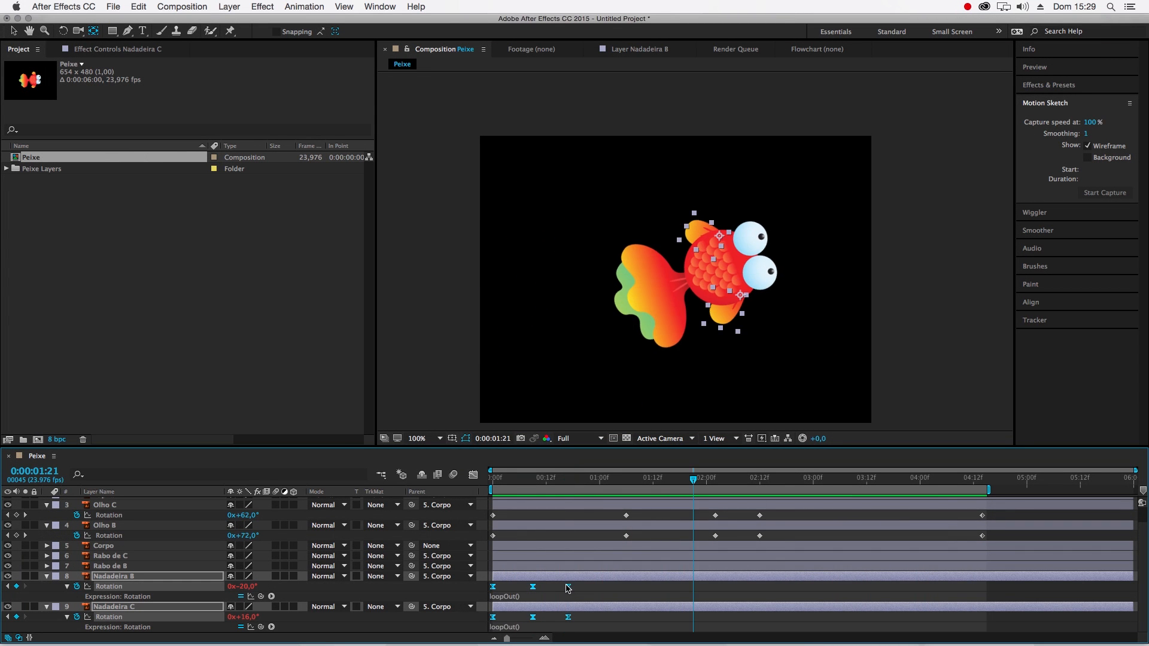
Compress the rotation keyframes of both fins proportionally so the last ones fall at 0:00:00:11, and preview the faster flapping
left_click(565, 593)
left_click_drag(588, 589, 507, 621)
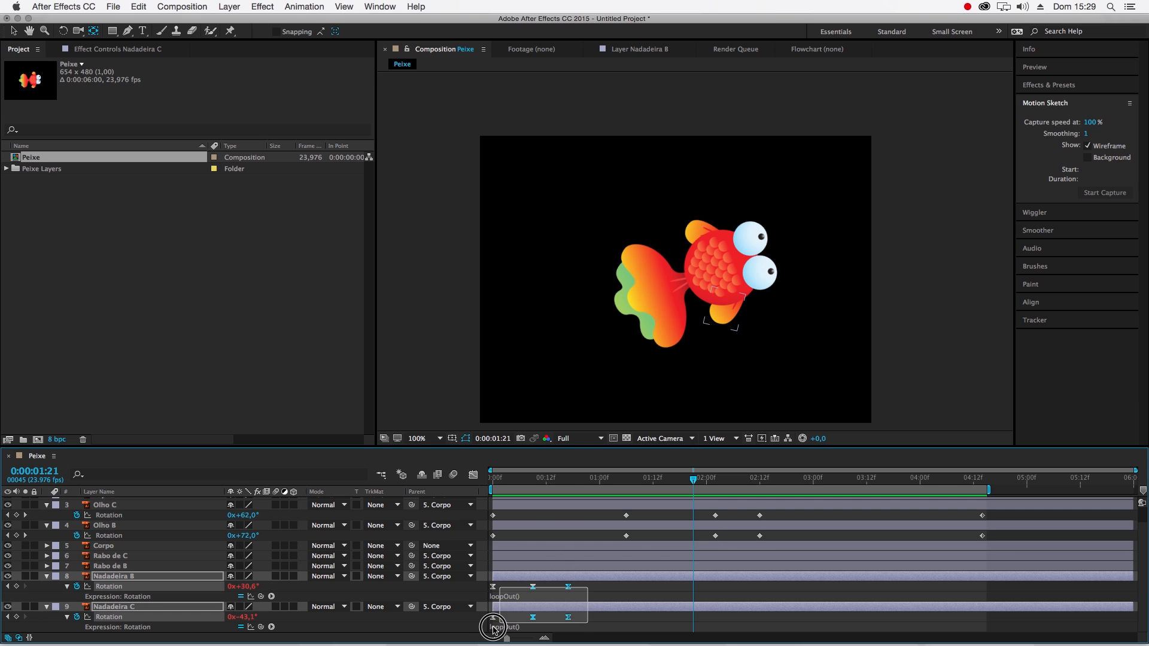
left_click_drag(569, 588, 543, 594)
key("space")
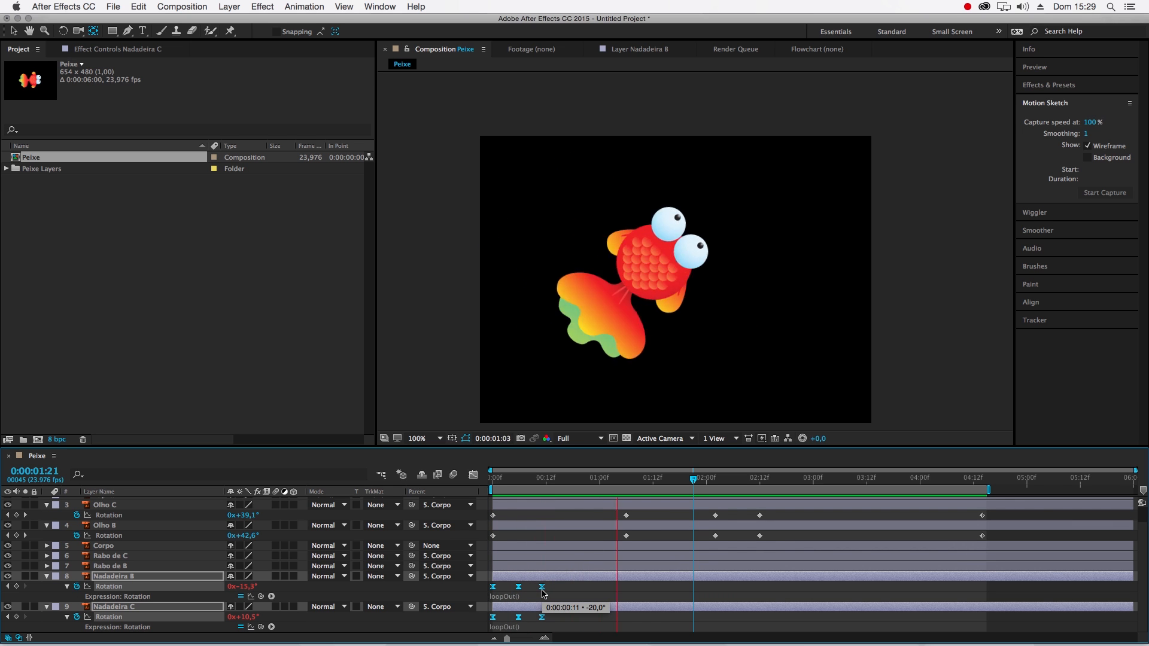